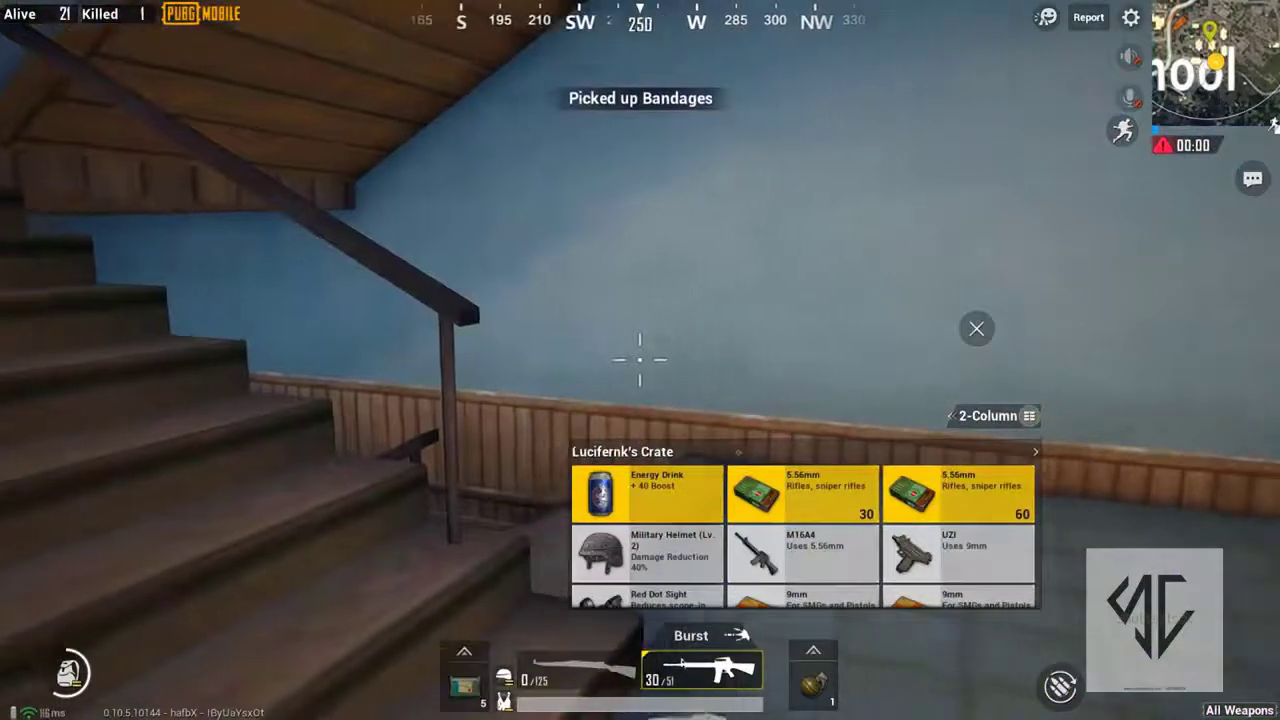
# Step: Pick up the 5.56mm ammo and the smoke grenades from the looted player's crate
pyautogui.click(647, 493)
pyautogui.click(647, 493)
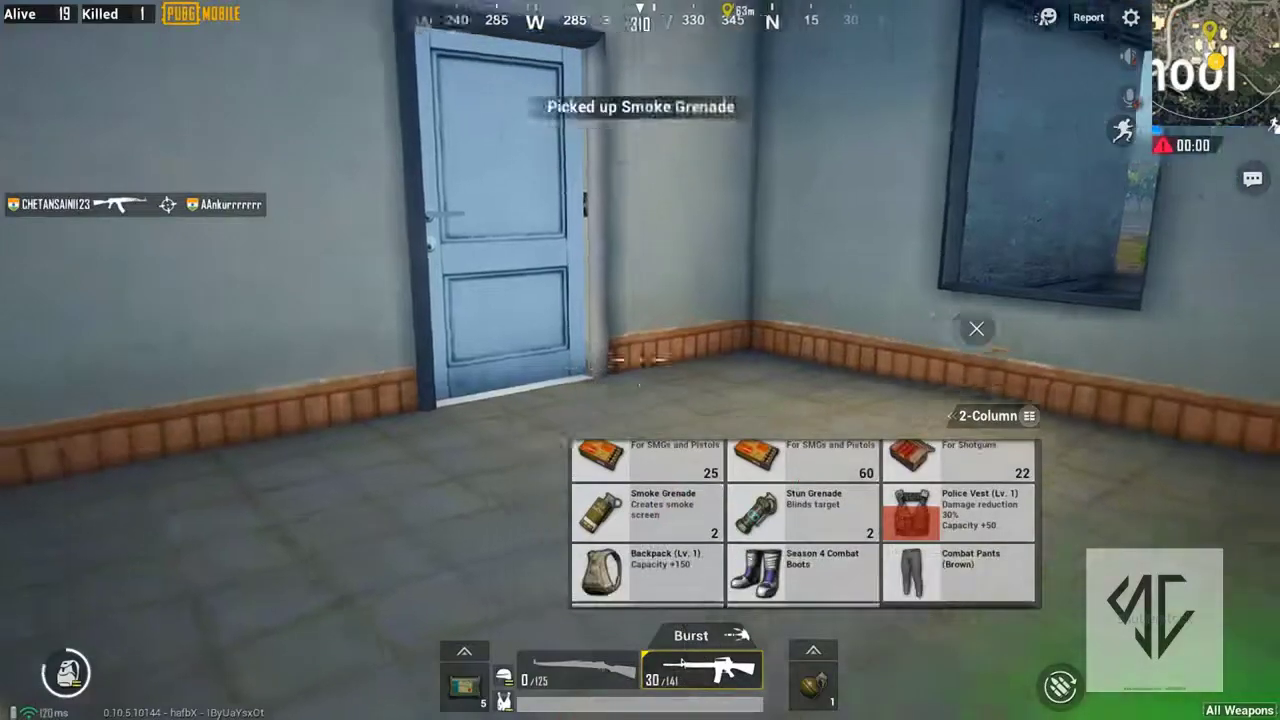
pyautogui.click(647, 510)
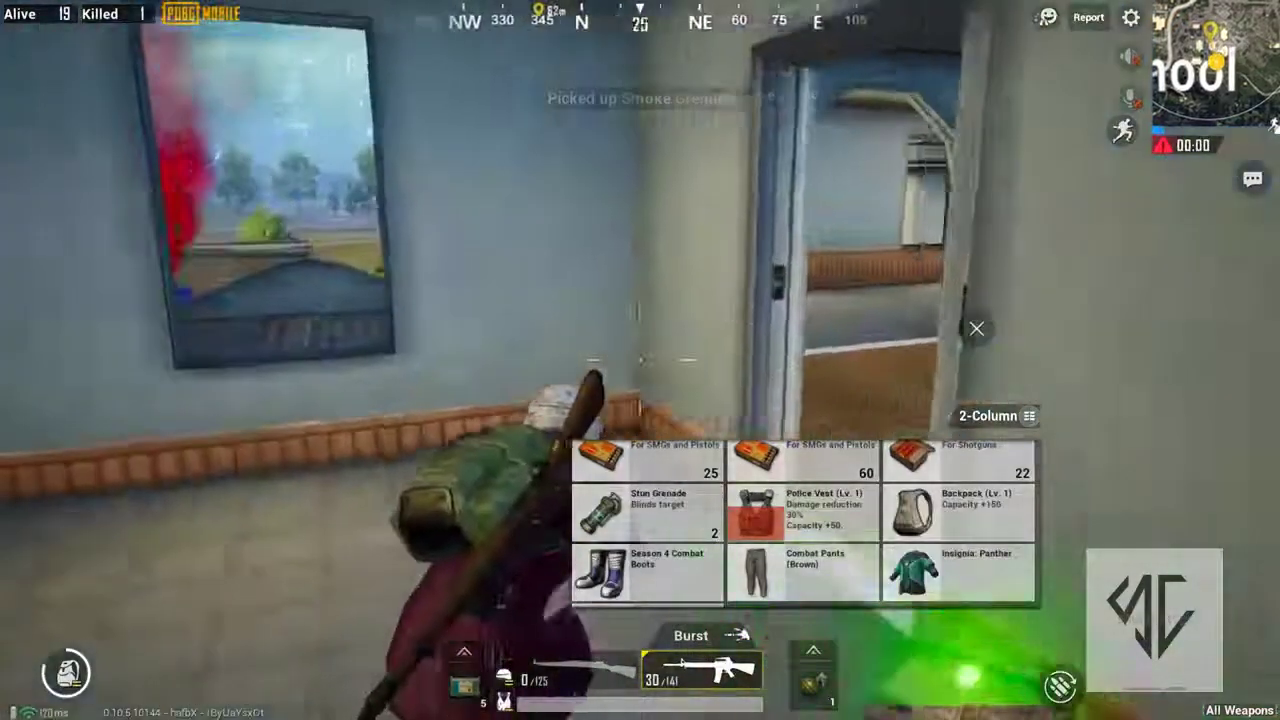
# Step: Climb through the window onto the brick balcony and advance toward the parapet facing the airdrop
pyautogui.press('w')
pyautogui.press('space')
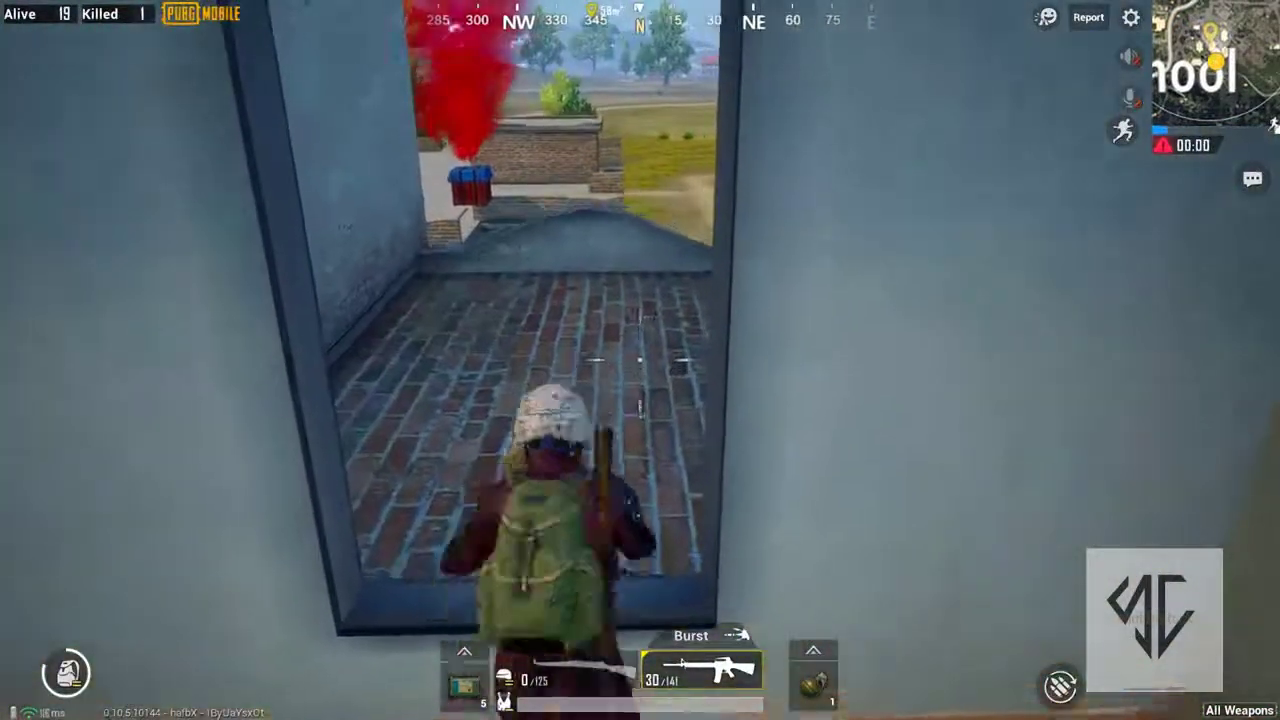
pyautogui.press('space')
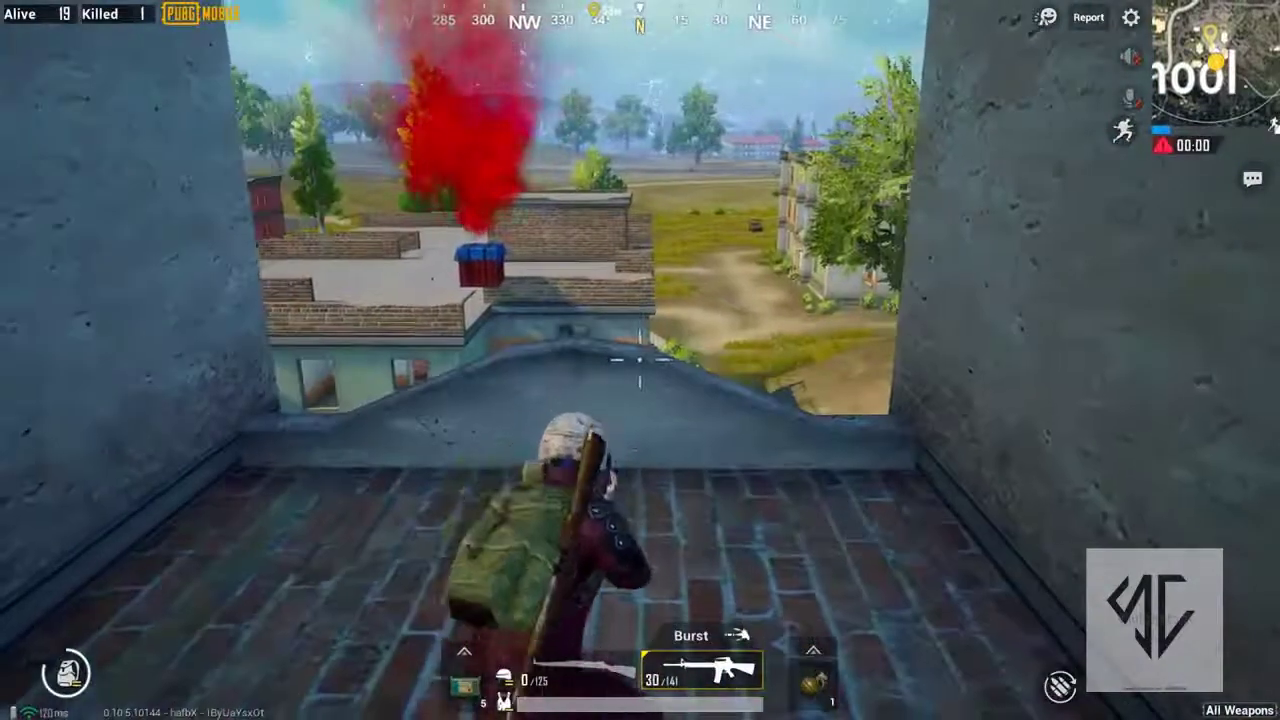
pyautogui.press('s')
pyautogui.press('w')
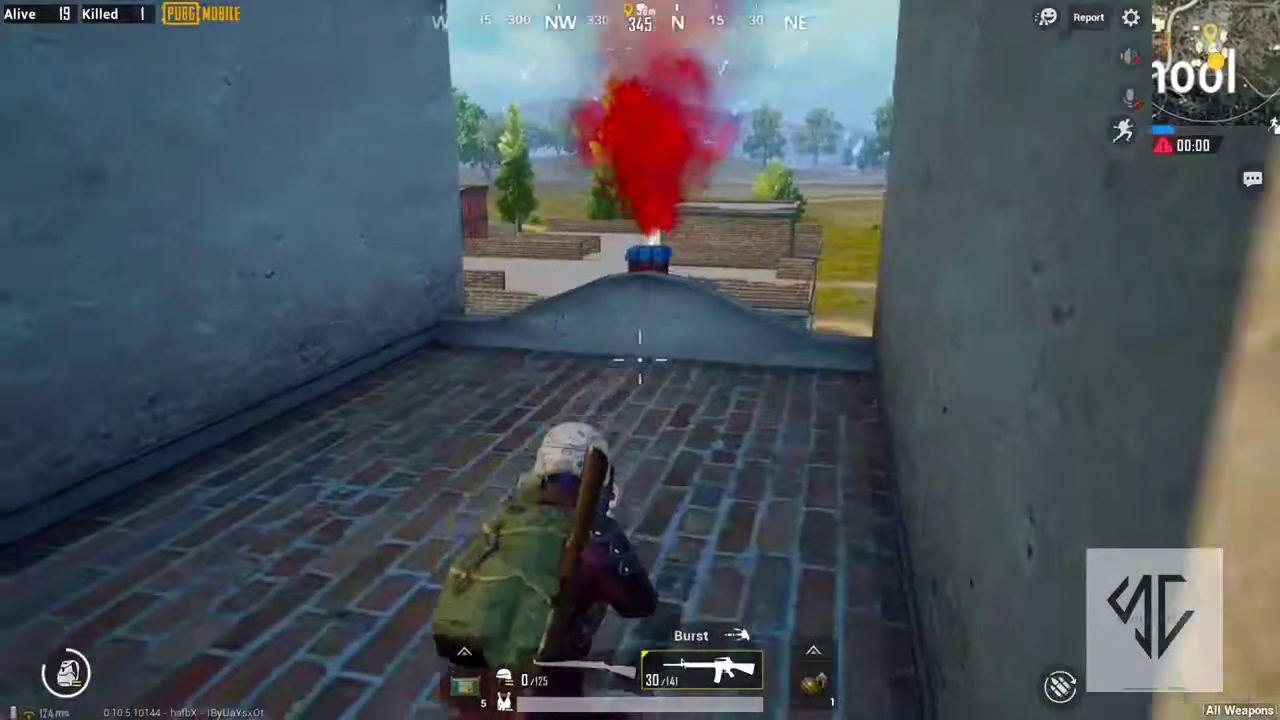
pyautogui.press('w')
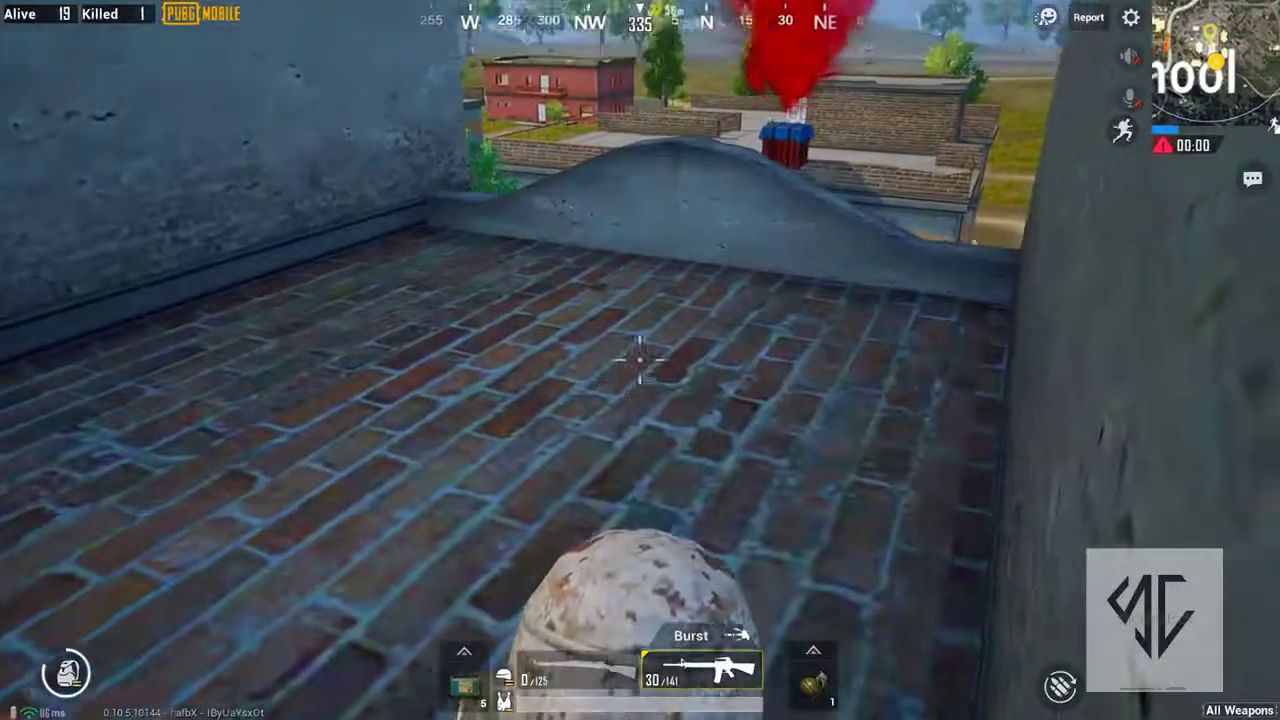
# Step: Aim through the scope at the enemy beside the airdrop crate and fire bursts, then leave the scope
pyautogui.rightClick(640, 360)
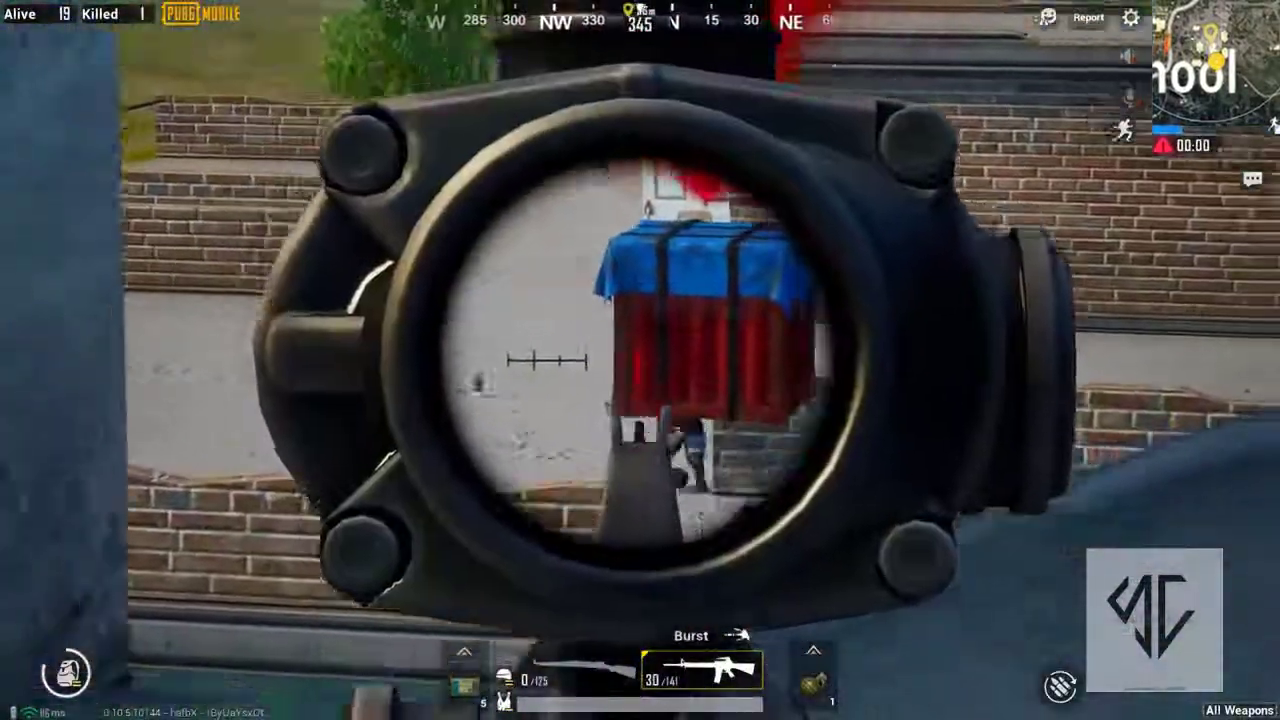
pyautogui.click(640, 360)
pyautogui.click(640, 360)
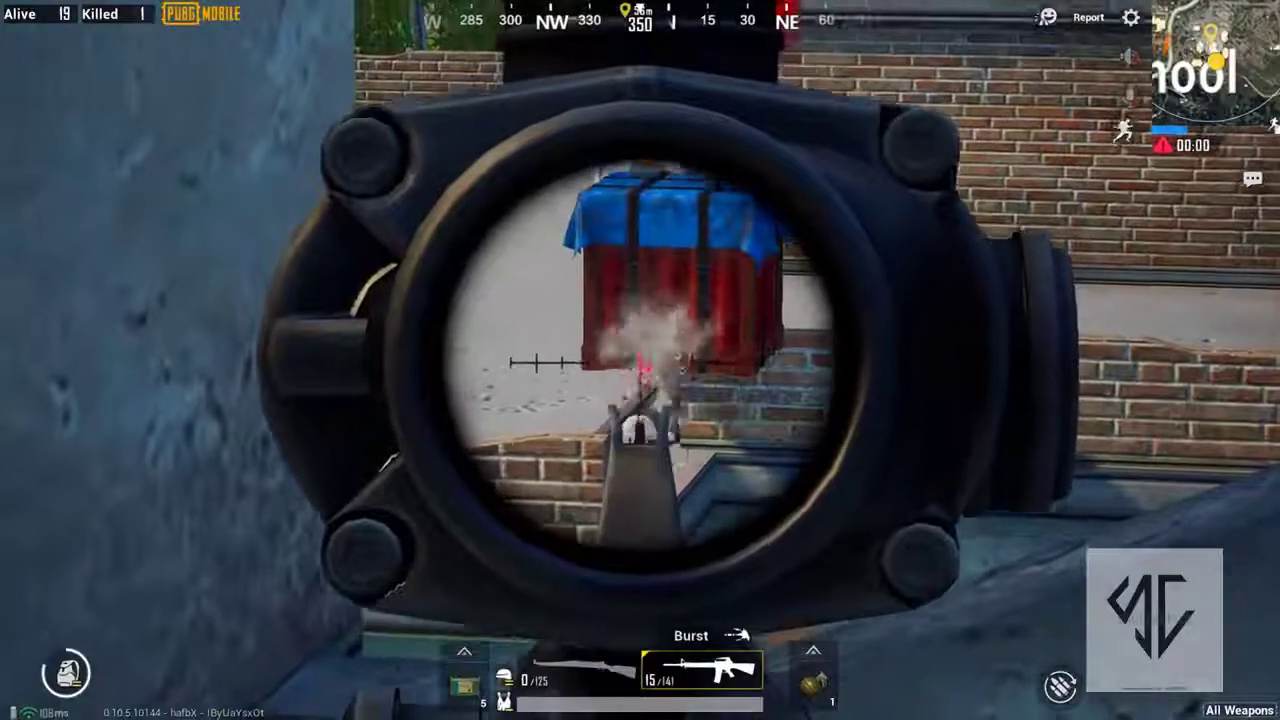
pyautogui.press('w')
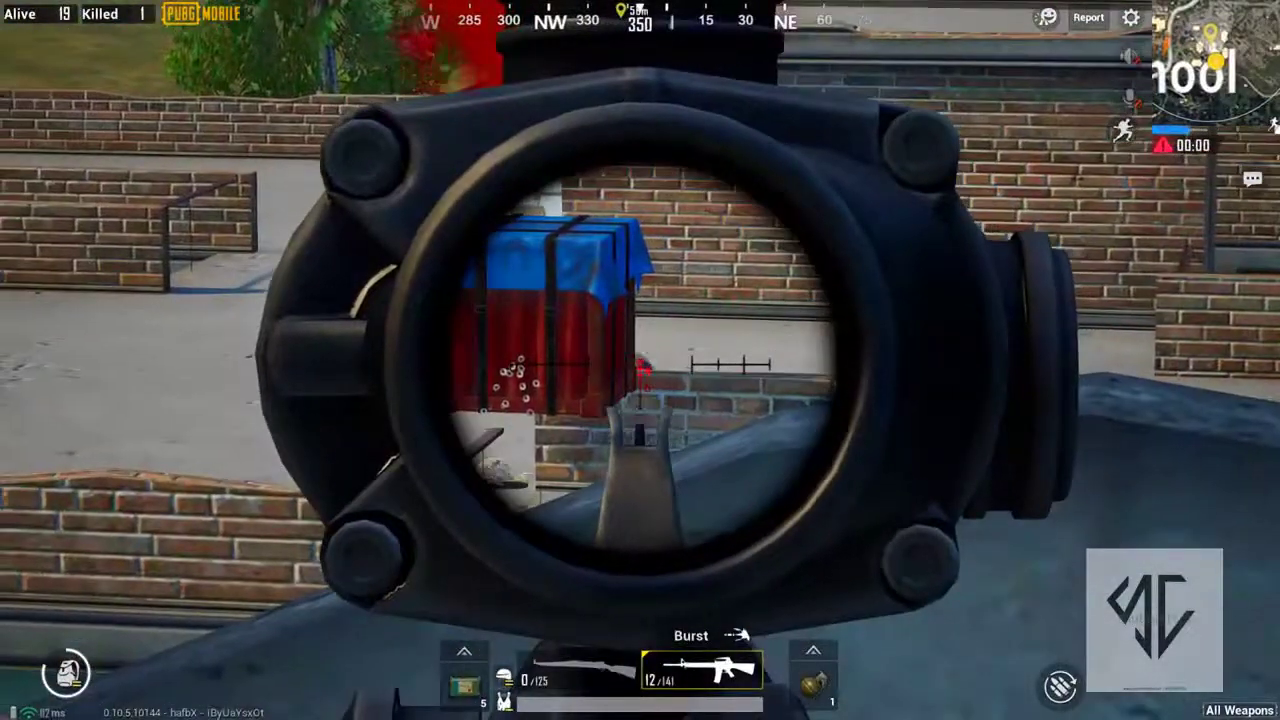
pyautogui.press('w')
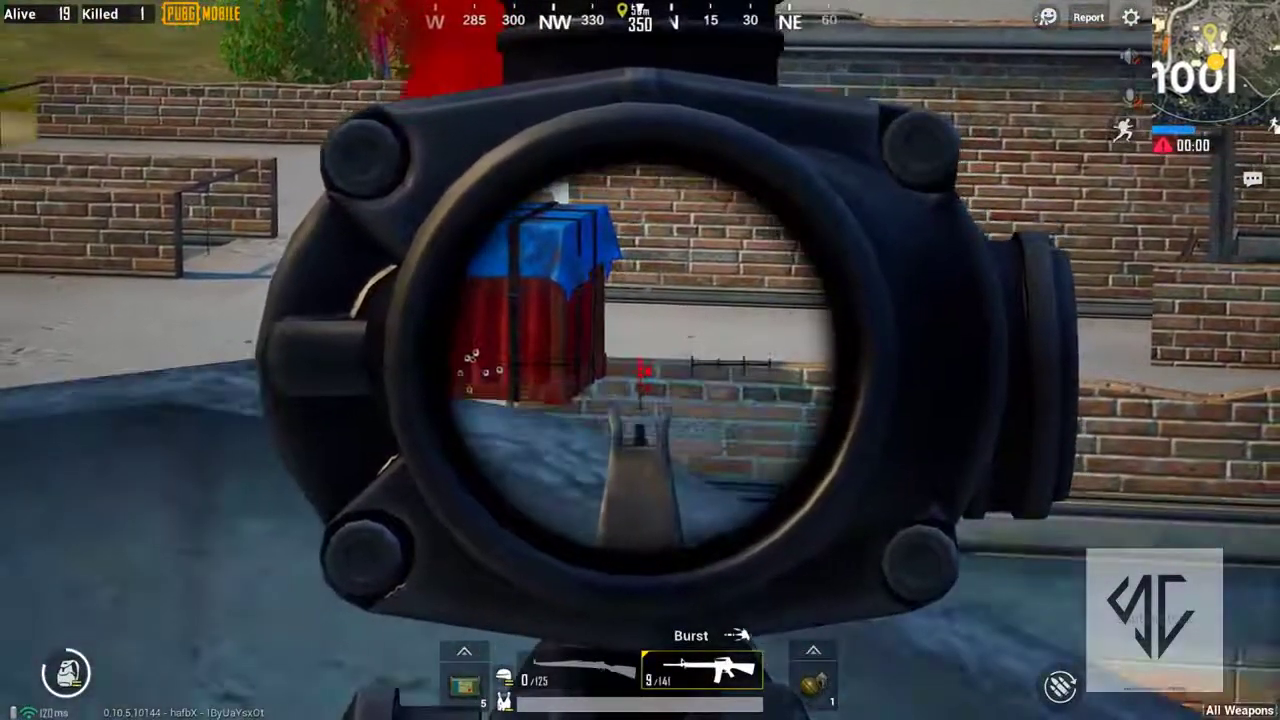
pyautogui.rightClick(640, 360)
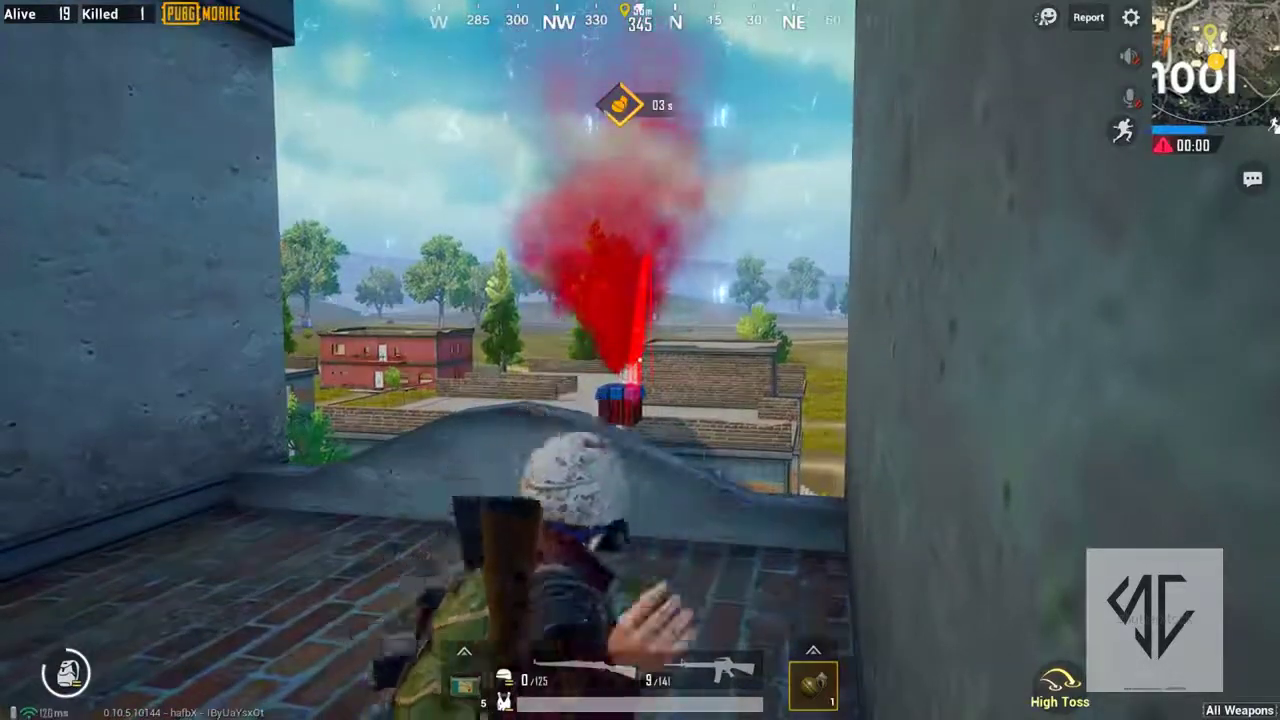
# Step: Switch from the throwable back to the M16A4 and shoot the enemy on the rooftop through the scope
pyautogui.press('c')
pyautogui.press('a')
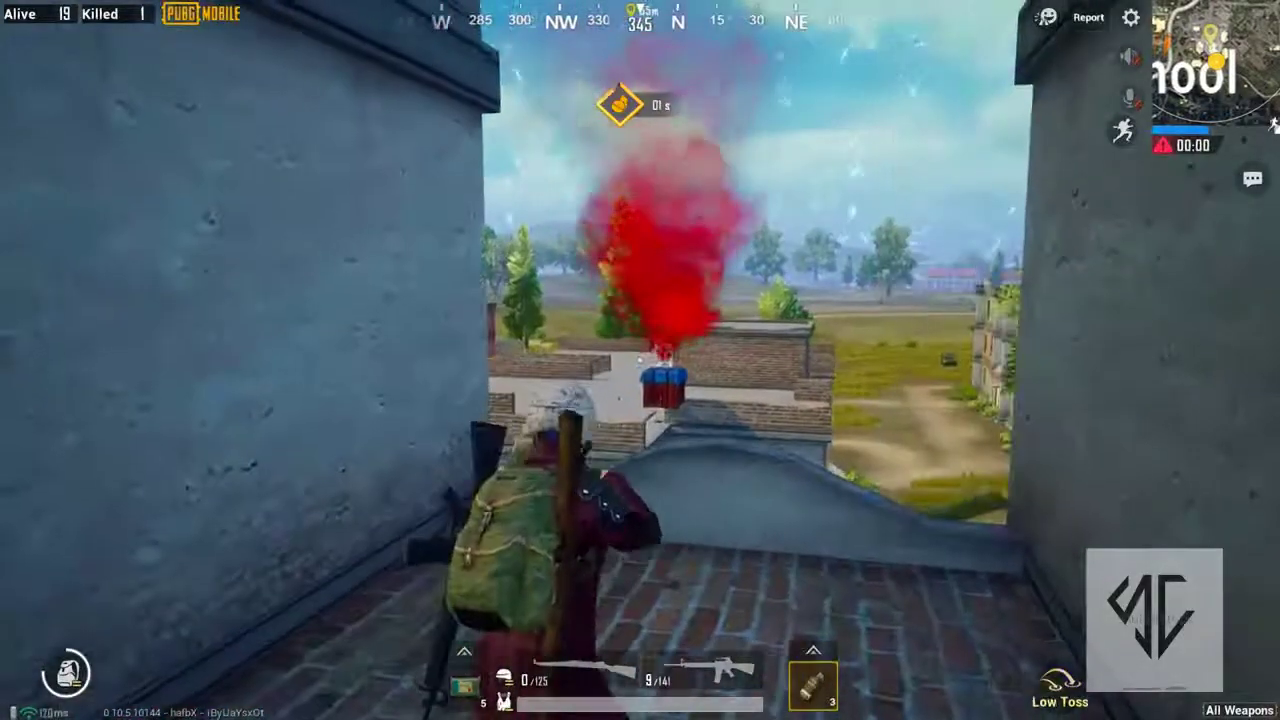
pyautogui.press('2')
pyautogui.rightClick(640, 360)
pyautogui.click(640, 360)
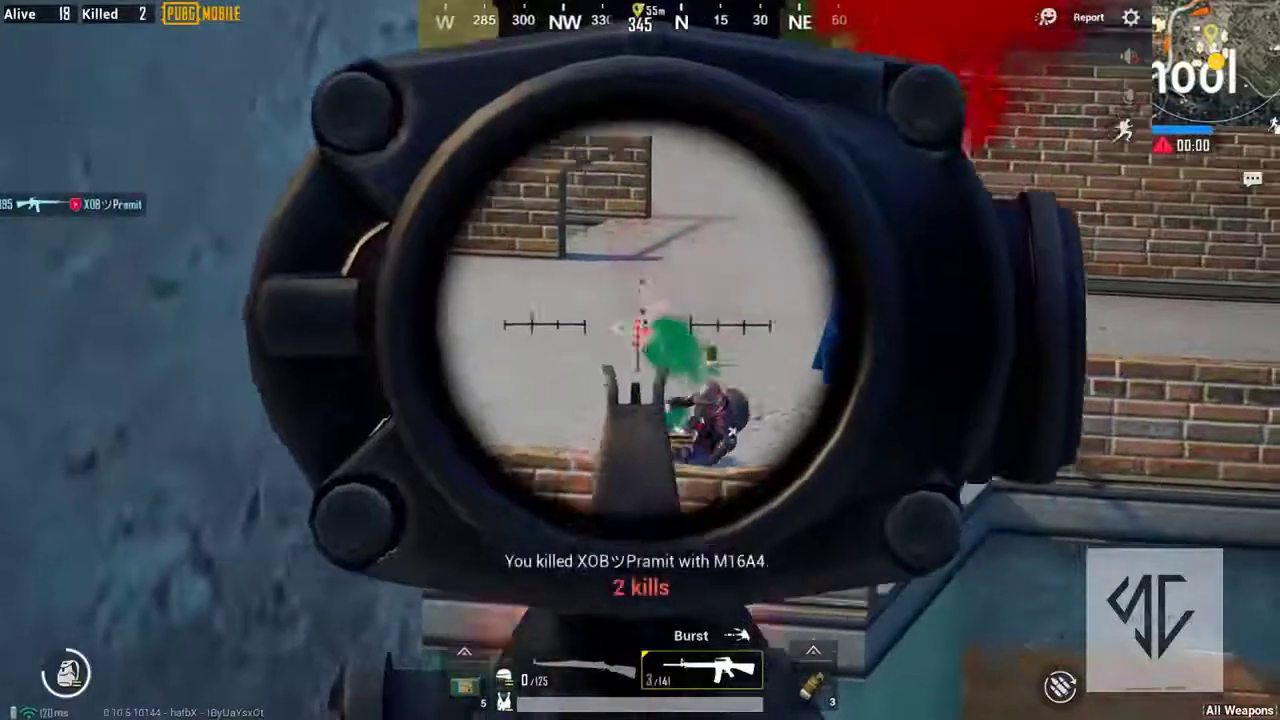
# Step: Leave the scope and reload the M16A4 while sidestepping along the balcony wall
pyautogui.rightClick(640, 360)
pyautogui.press('r')
pyautogui.press('a')
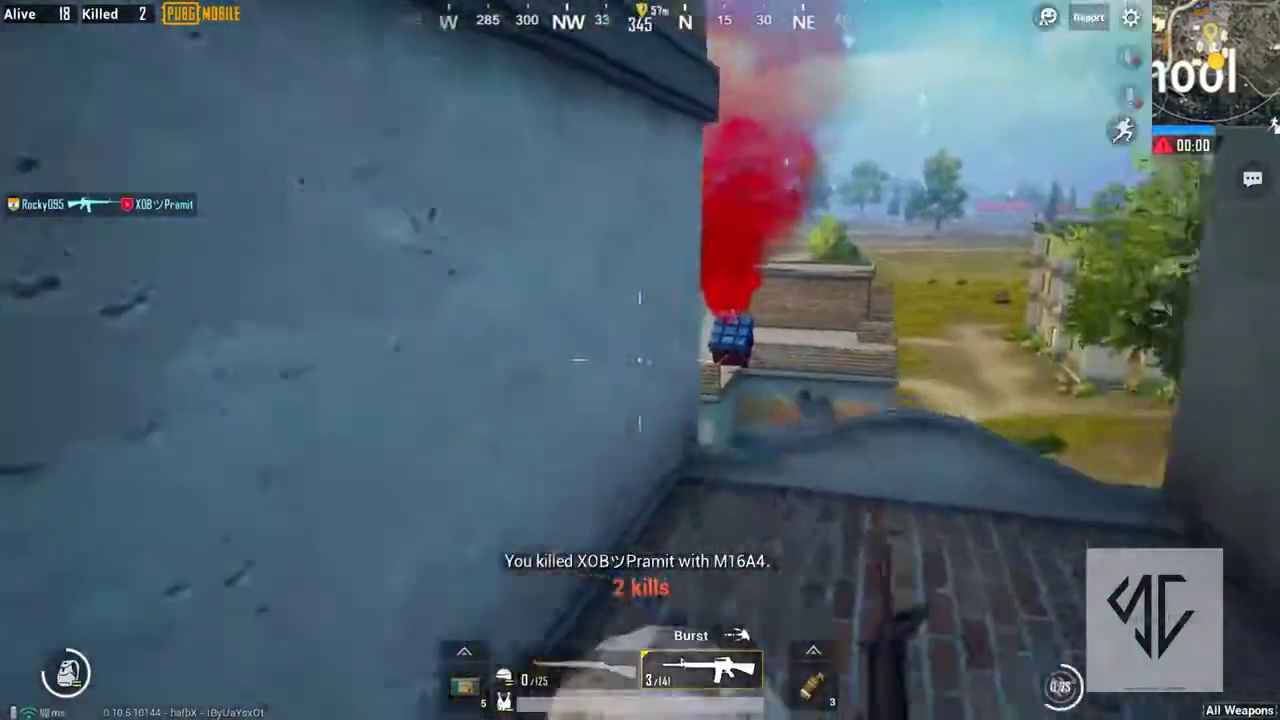
pyautogui.press('d')
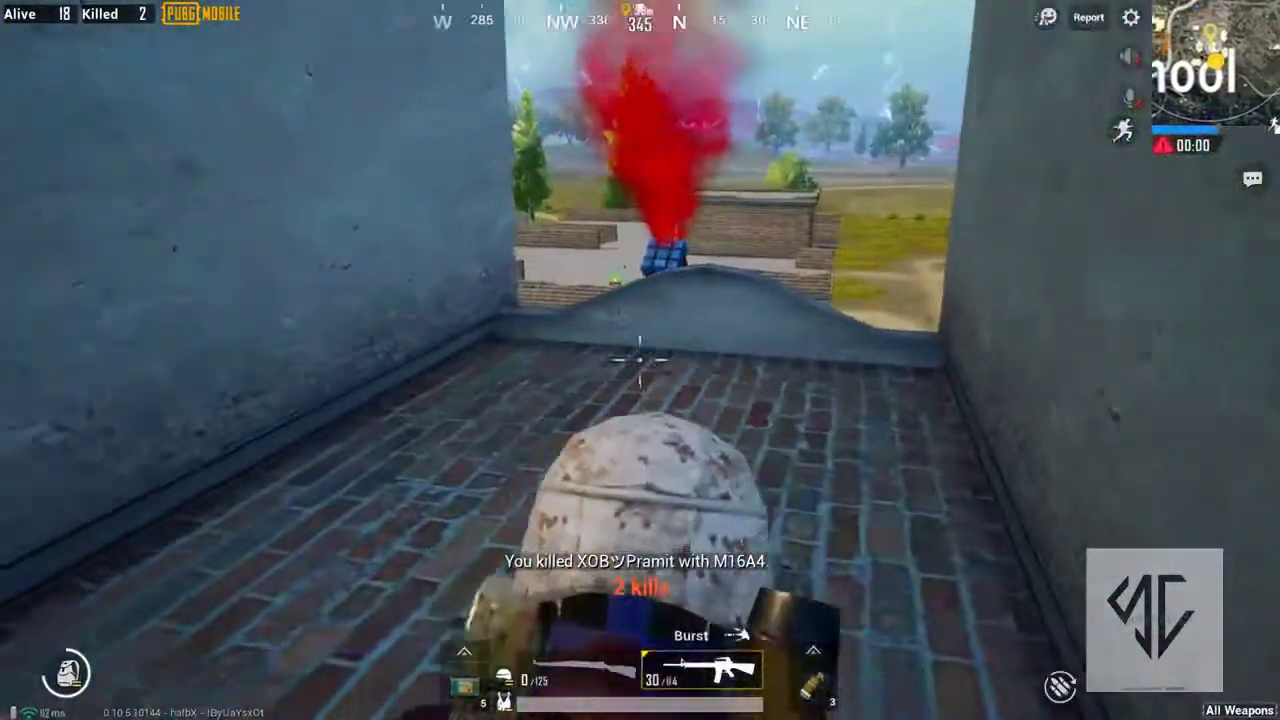
pyautogui.moveTo(640, 360)
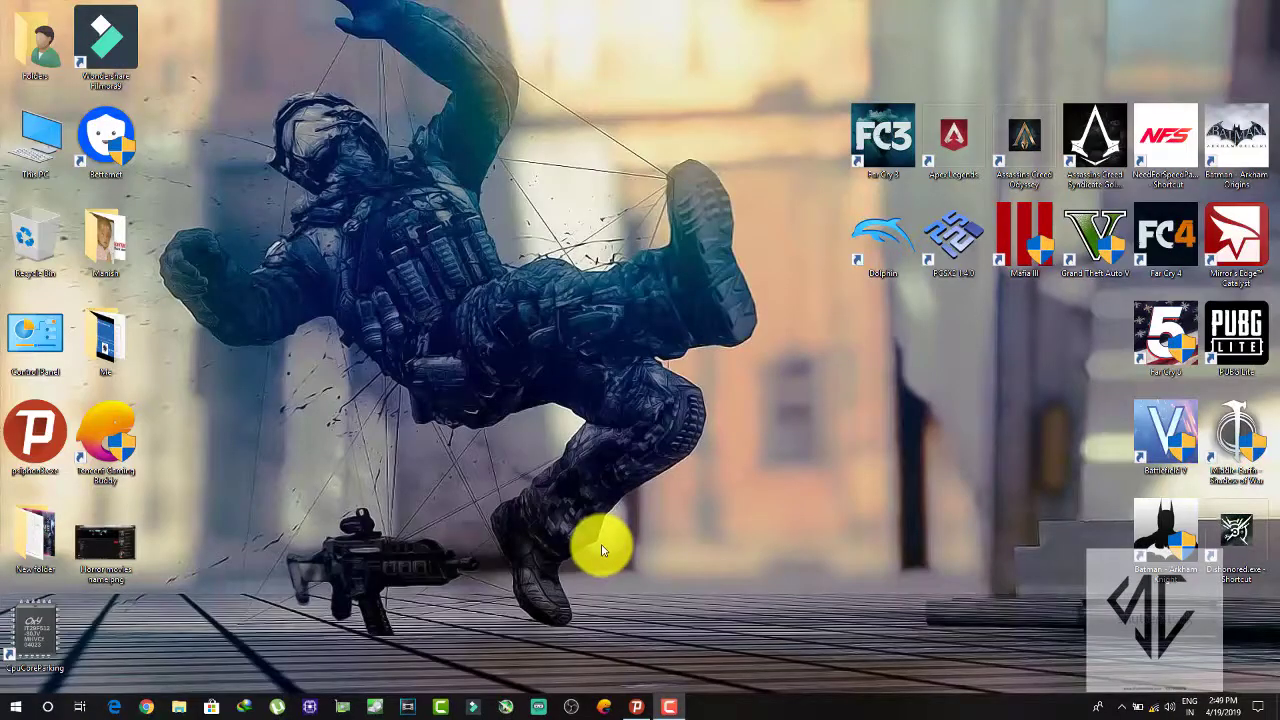
# Step: Open Google Chrome and go to google.com
pyautogui.click(157, 707)
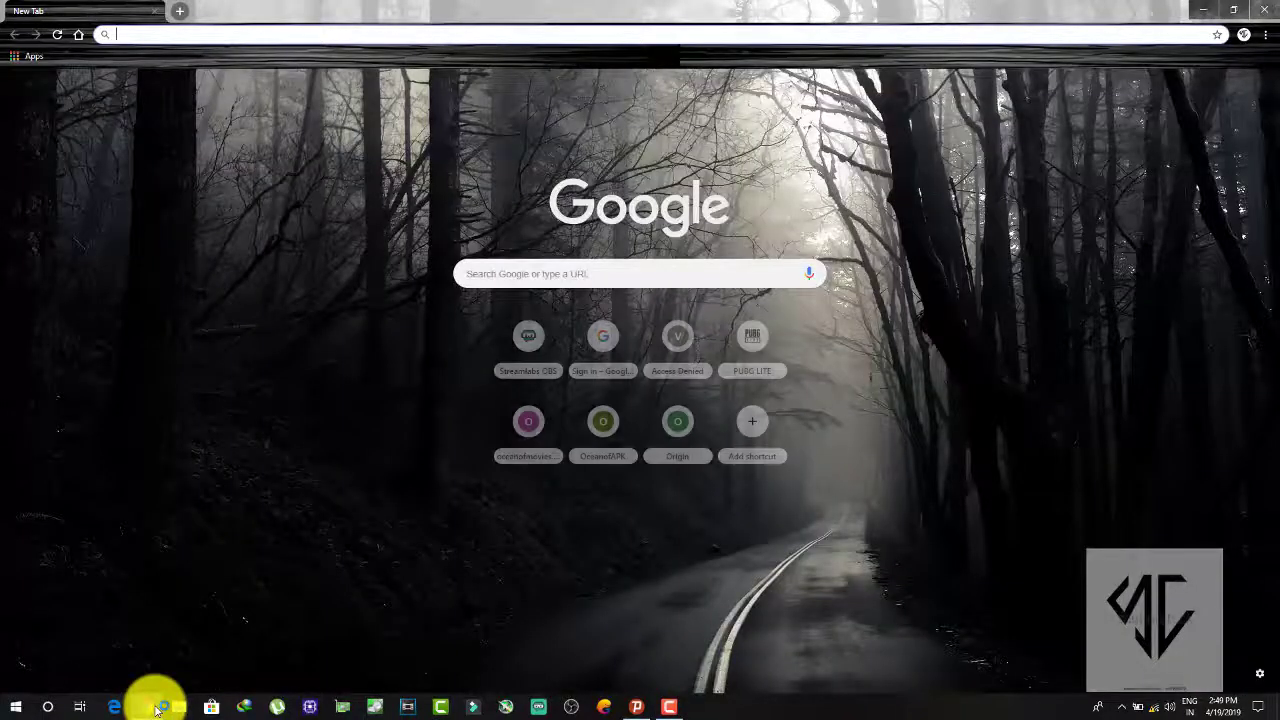
pyautogui.write('g')
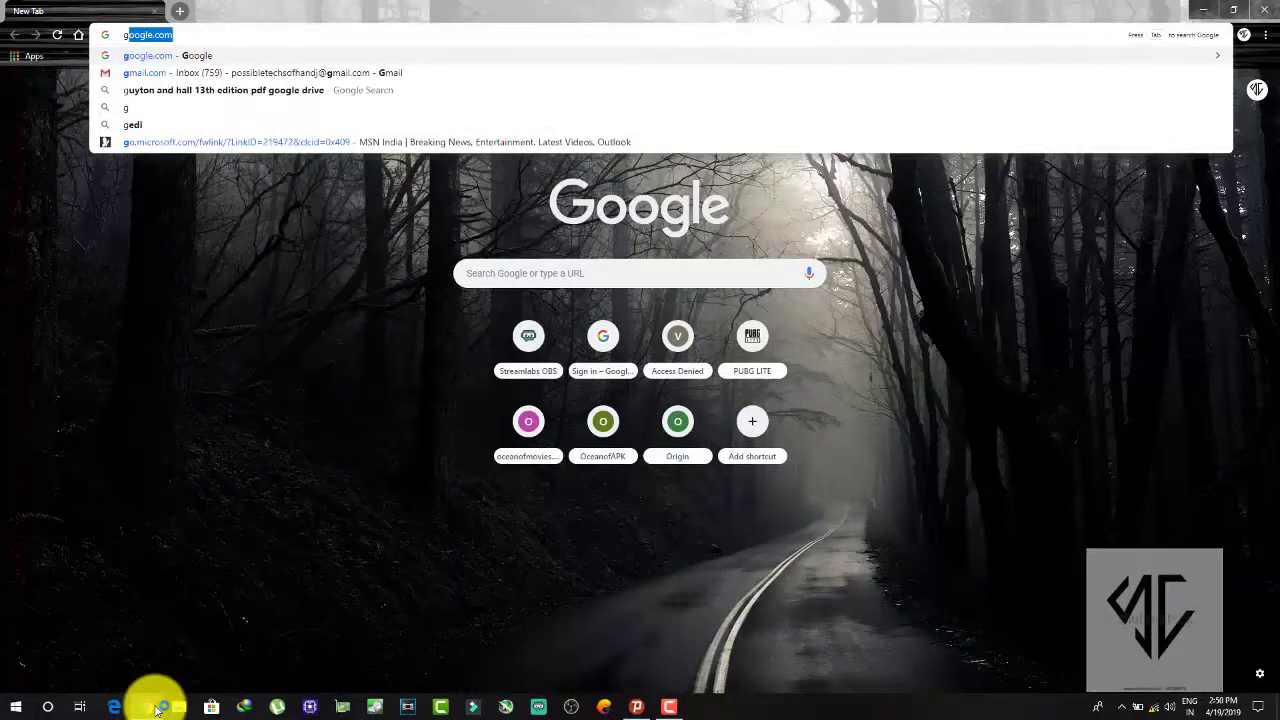
pyautogui.press('Return')
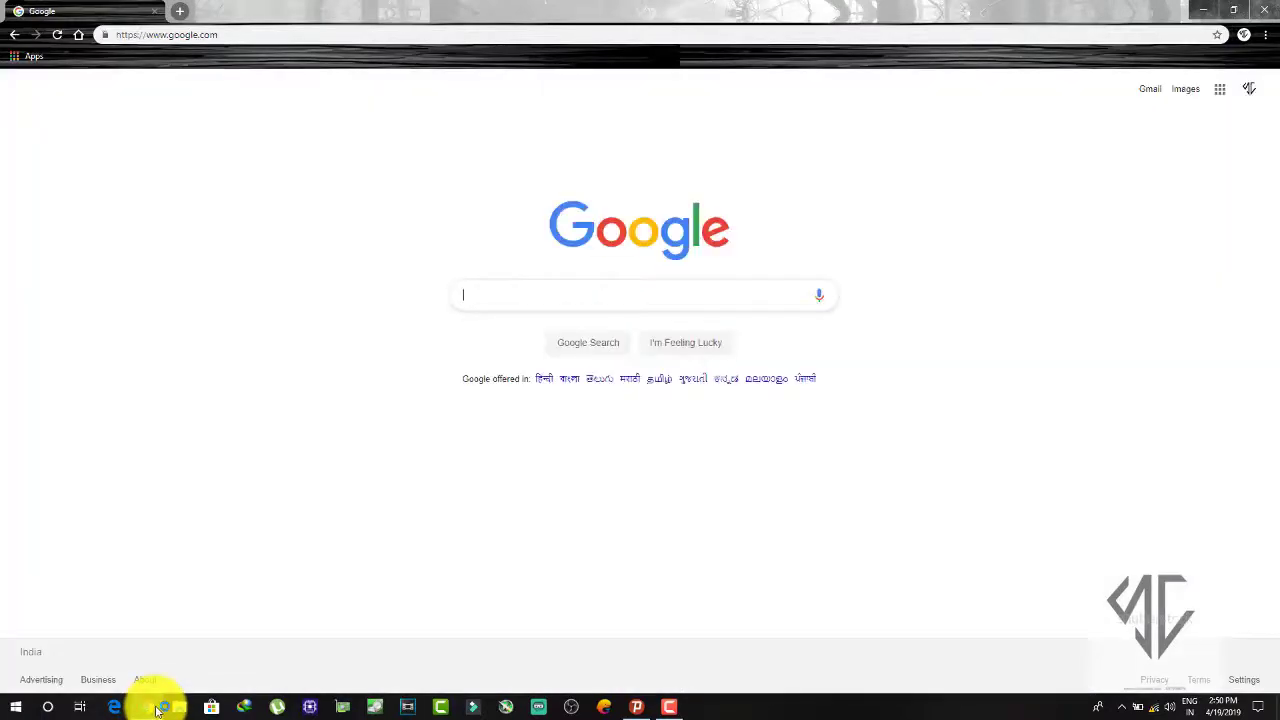
# Step: Search Google for "tencent gaming buddy vietnam"
pyautogui.click(614, 300)
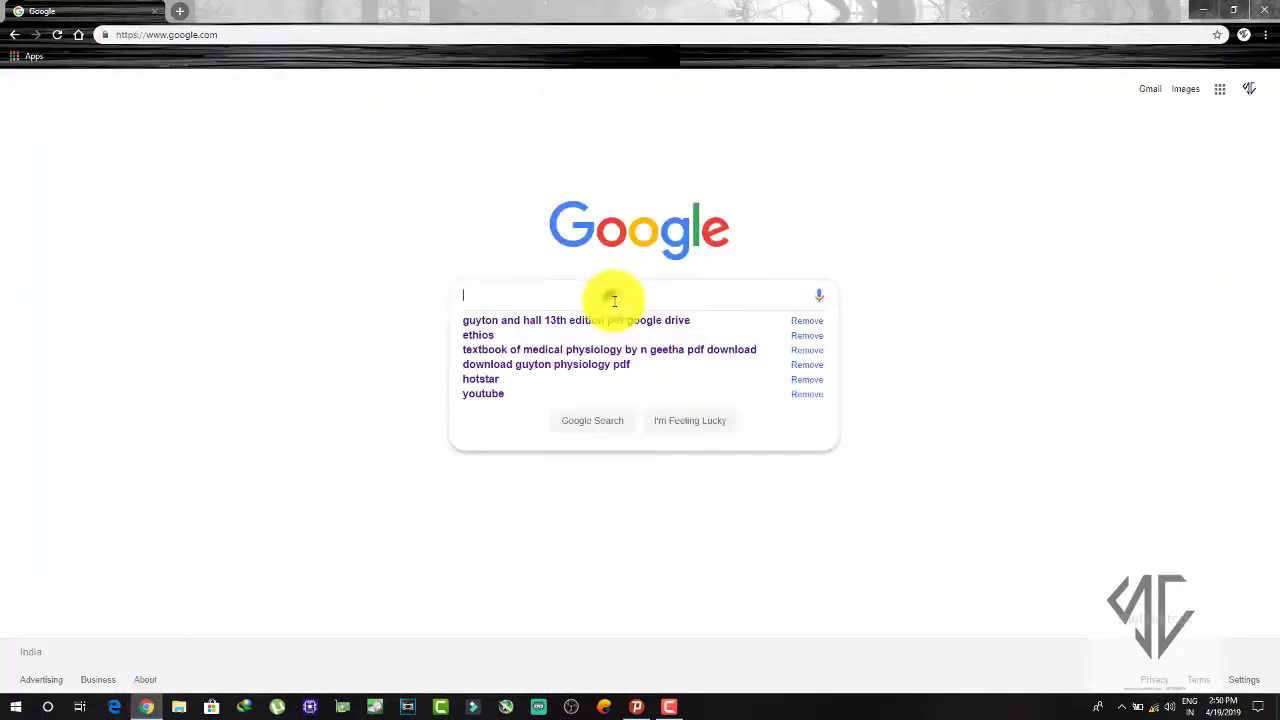
pyautogui.write('tene')
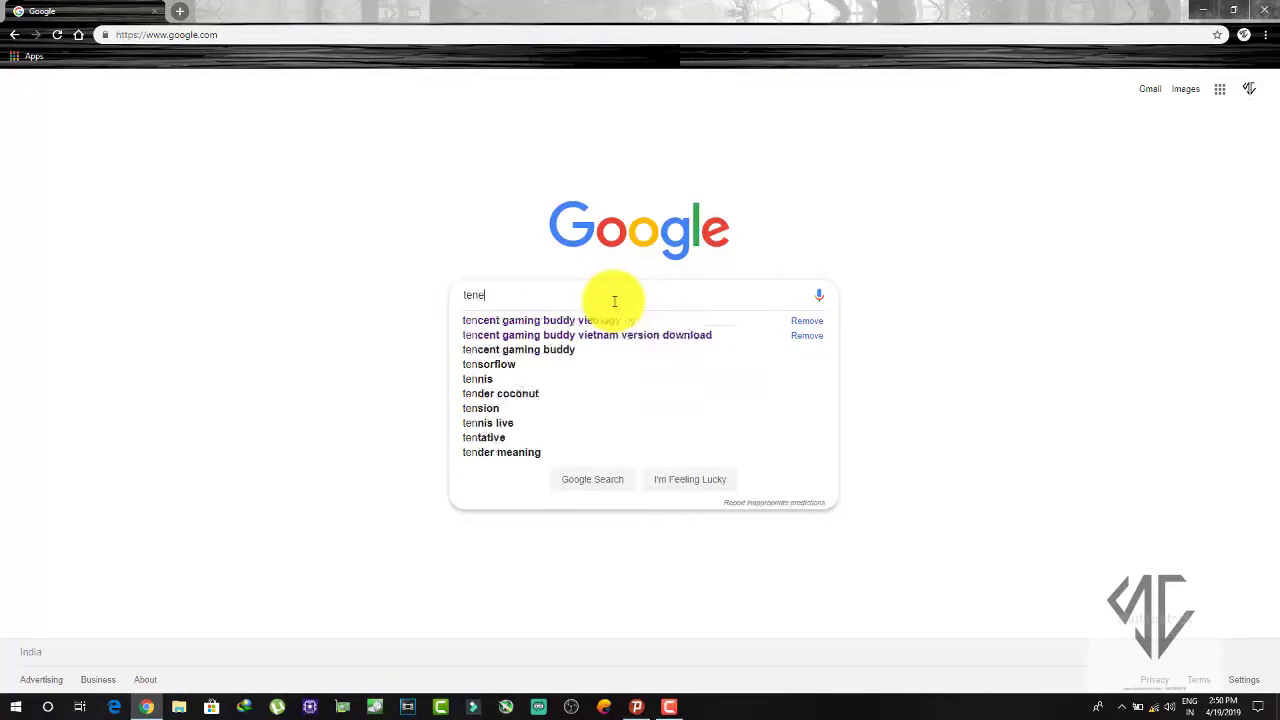
pyautogui.write('cent ga')
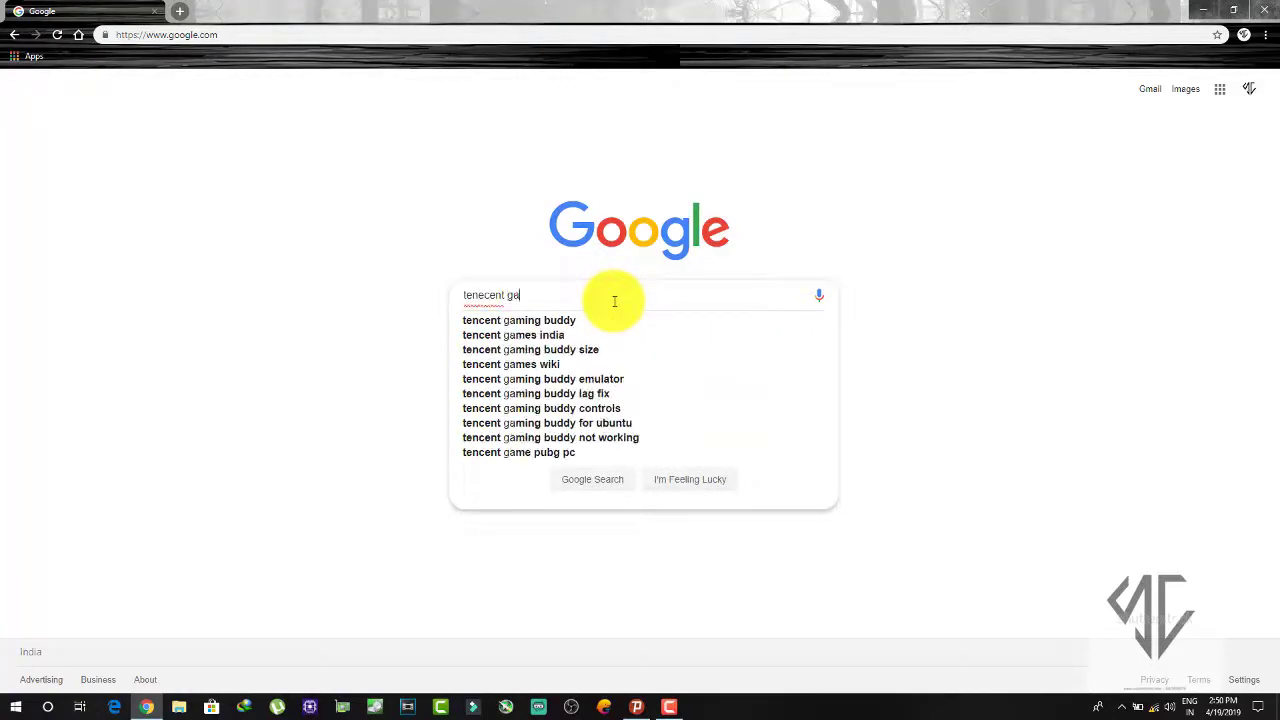
pyautogui.write('ming')
pyautogui.press('Down')
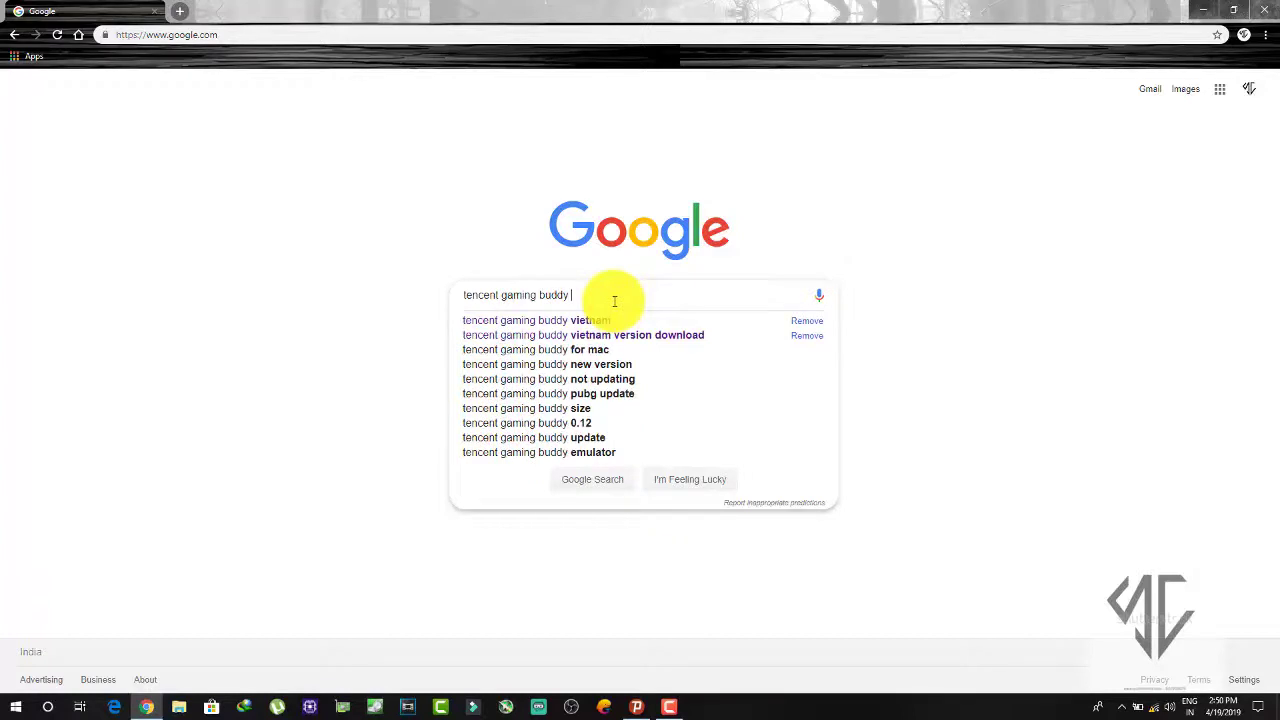
pyautogui.write('vie')
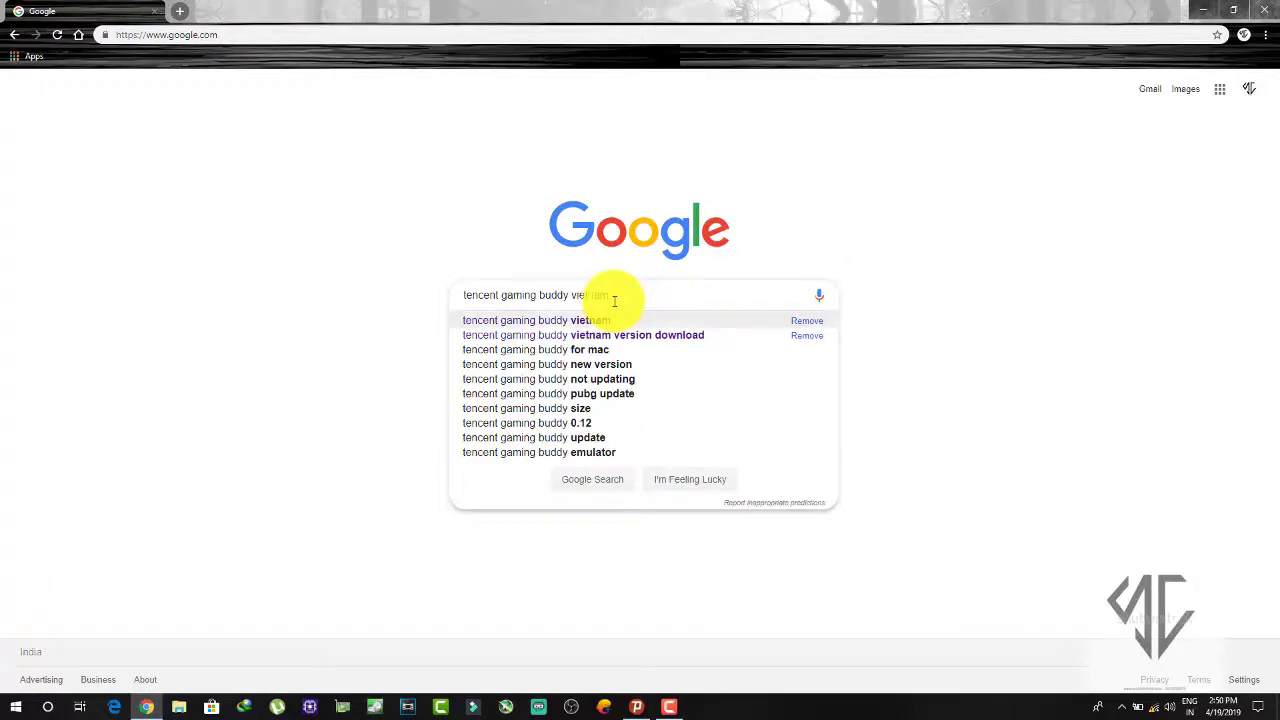
pyautogui.press('Return')
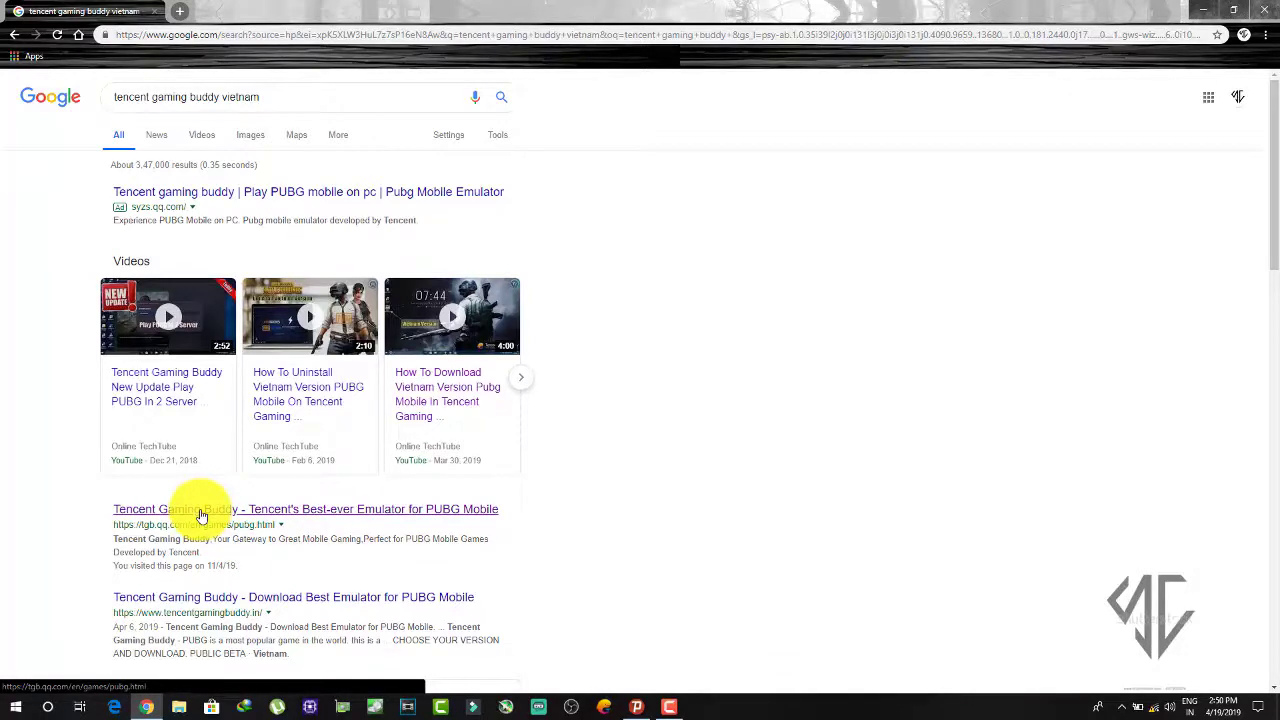
# Step: Open the tgb.qq.com search result "Tencent Gaming Buddy - Tencent's Best-ever Emulator for PUBG Mobile"
pyautogui.click(304, 98)
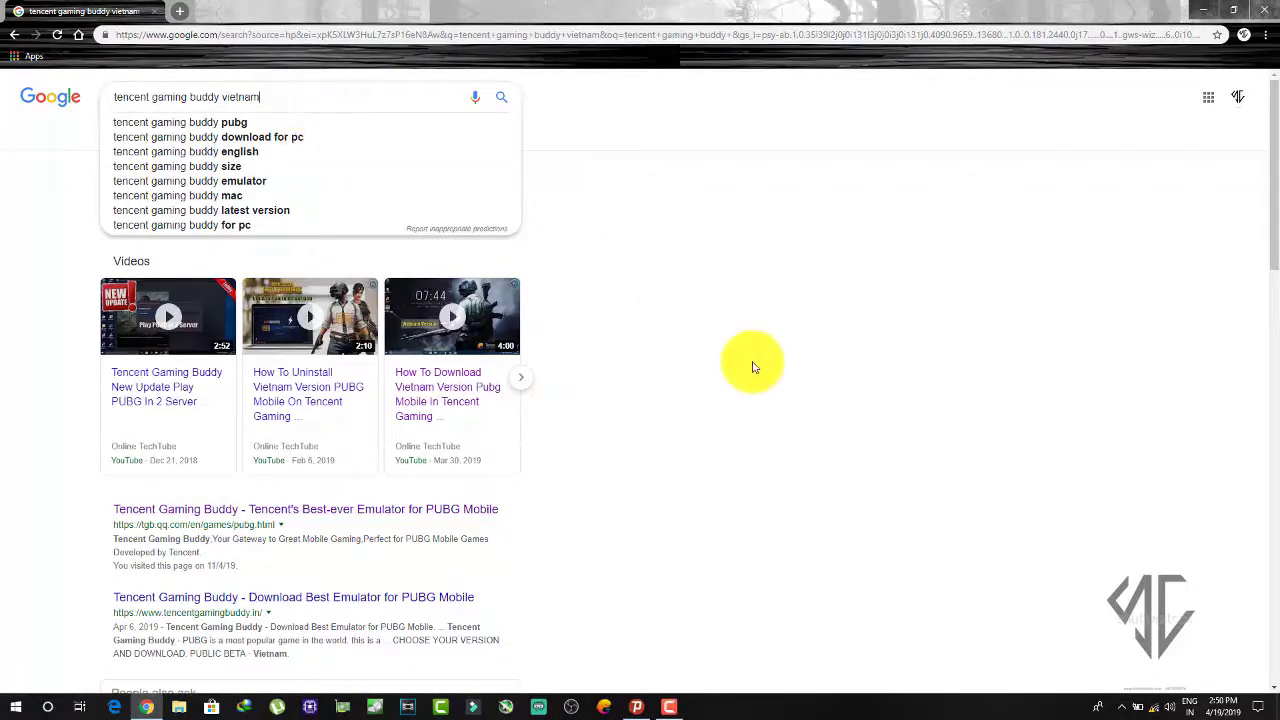
pyautogui.click(745, 358)
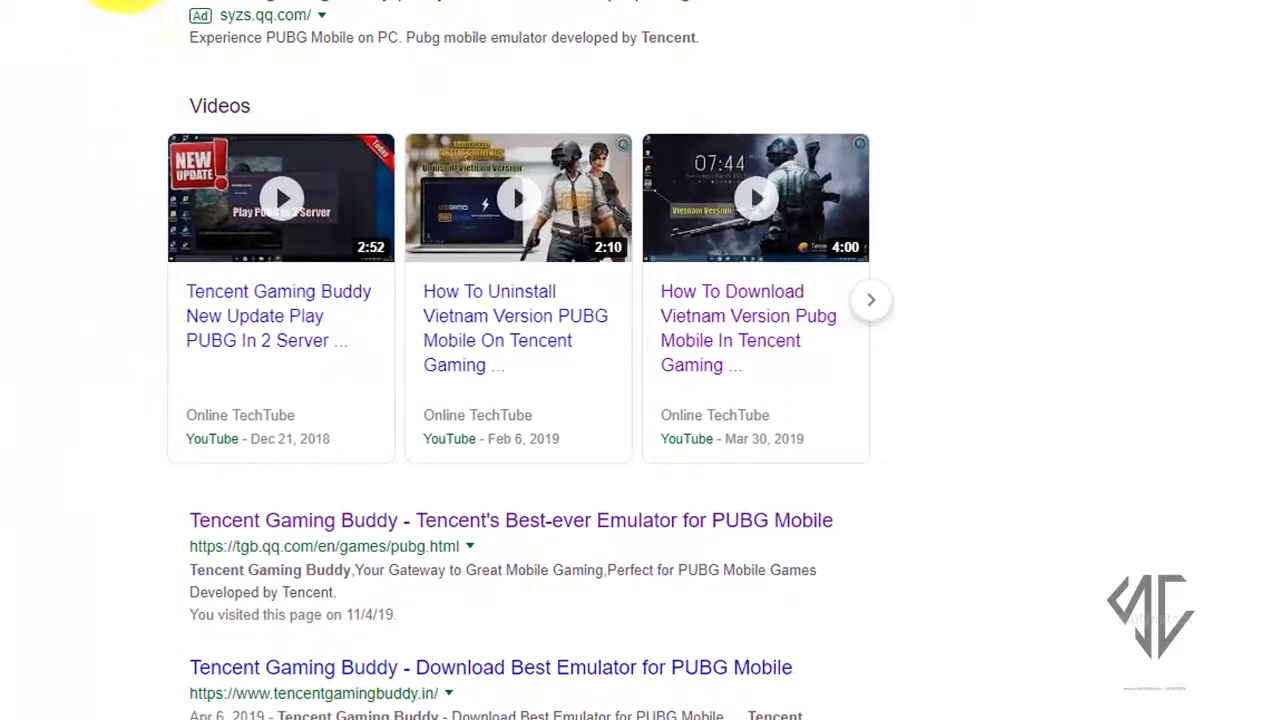
pyautogui.moveTo(114, 496)
pyautogui.mouseDown()
pyautogui.moveTo(560, 565)
pyautogui.moveTo(846, 563)
pyautogui.mouseUp()
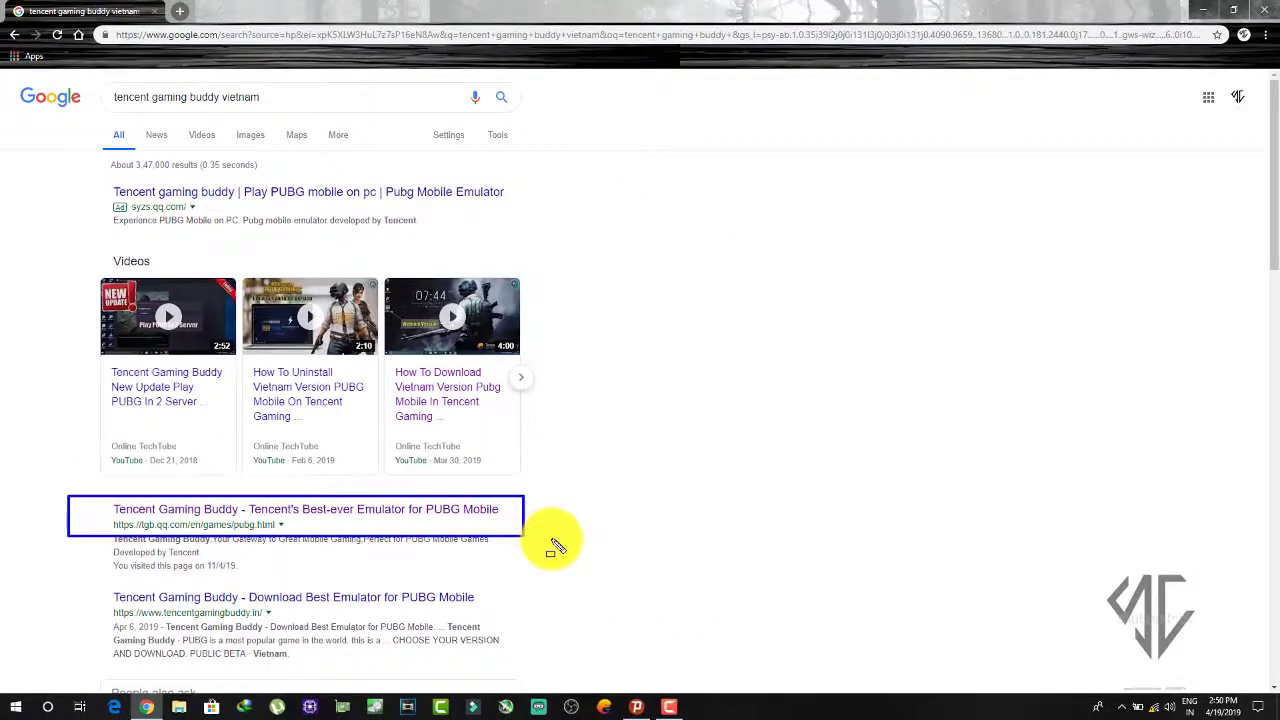
pyautogui.press('Escape')
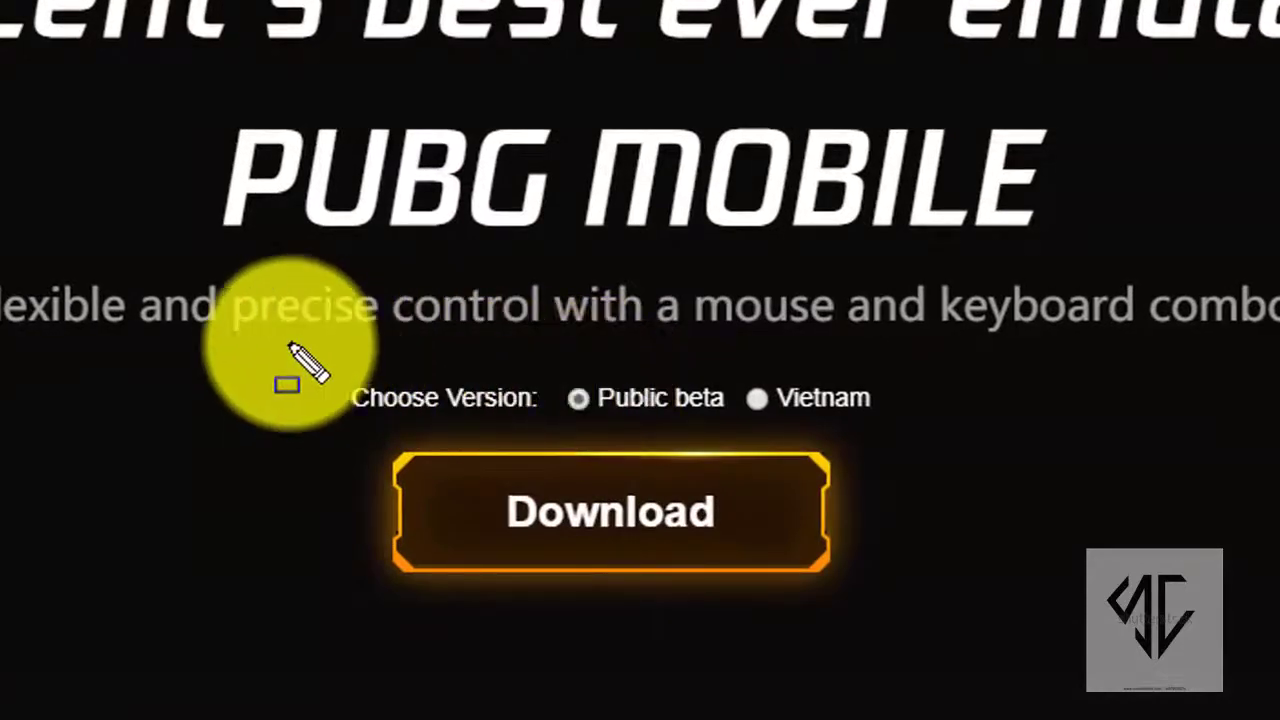
# Step: Choose the Vietnam version of the emulator and request its download
pyautogui.moveTo(290, 346)
pyautogui.mouseDown()
pyautogui.moveTo(810, 446)
pyautogui.moveTo(927, 447)
pyautogui.mouseUp()
pyautogui.press('Escape')
pyautogui.click(781, 405)
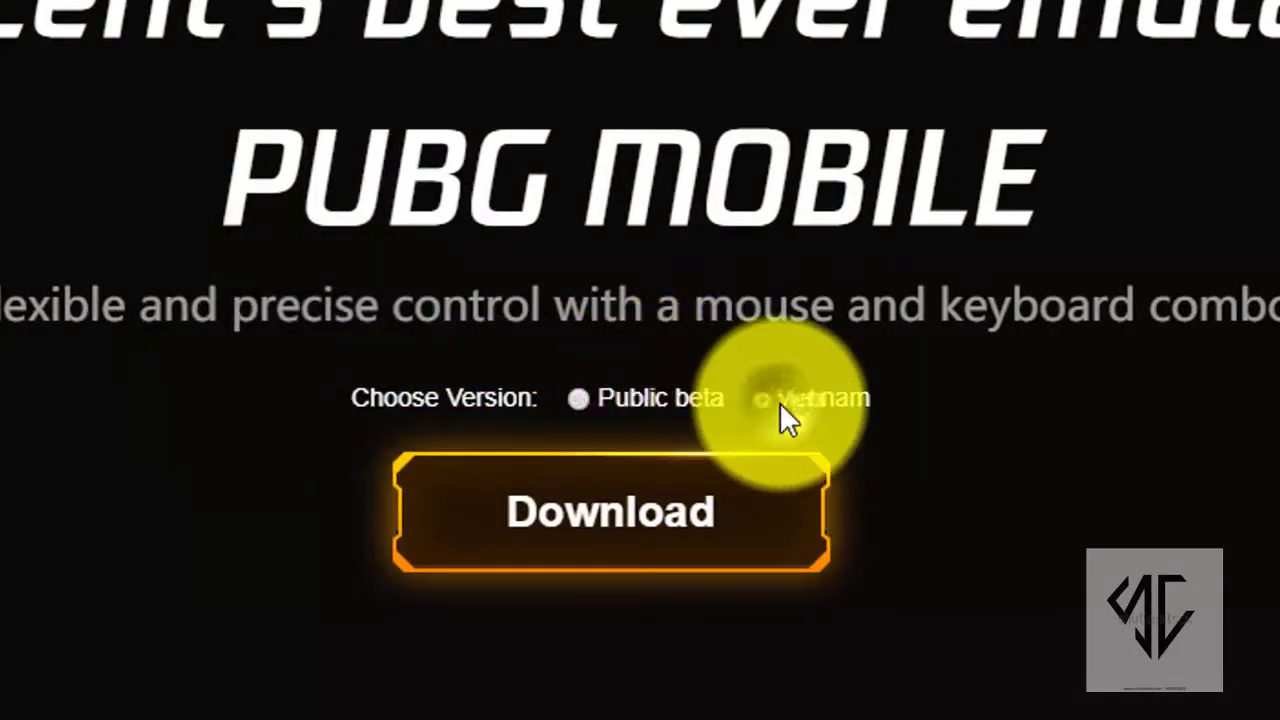
pyautogui.hotkey('ctrl', 'alt', 'd')
pyautogui.moveTo(734, 368)
pyautogui.mouseDown()
pyautogui.moveTo(848, 423)
pyautogui.moveTo(918, 436)
pyautogui.mouseUp()
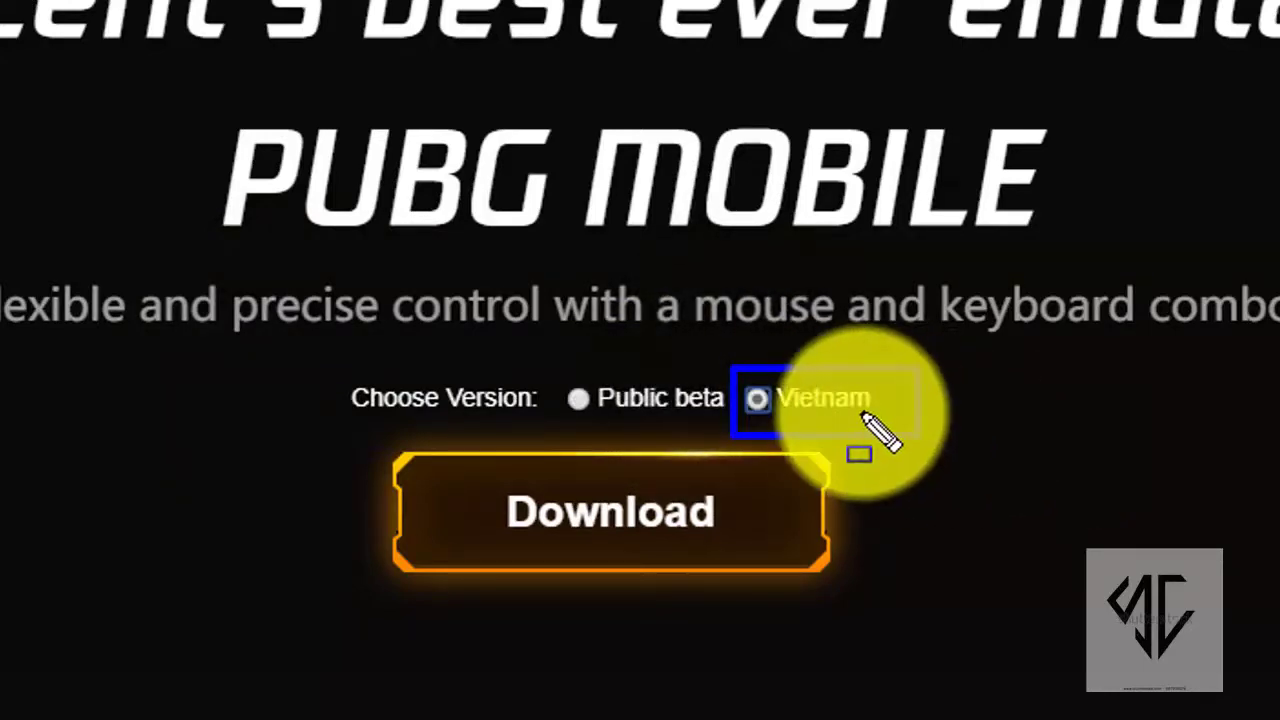
pyautogui.press('Escape')
pyautogui.click(725, 500)
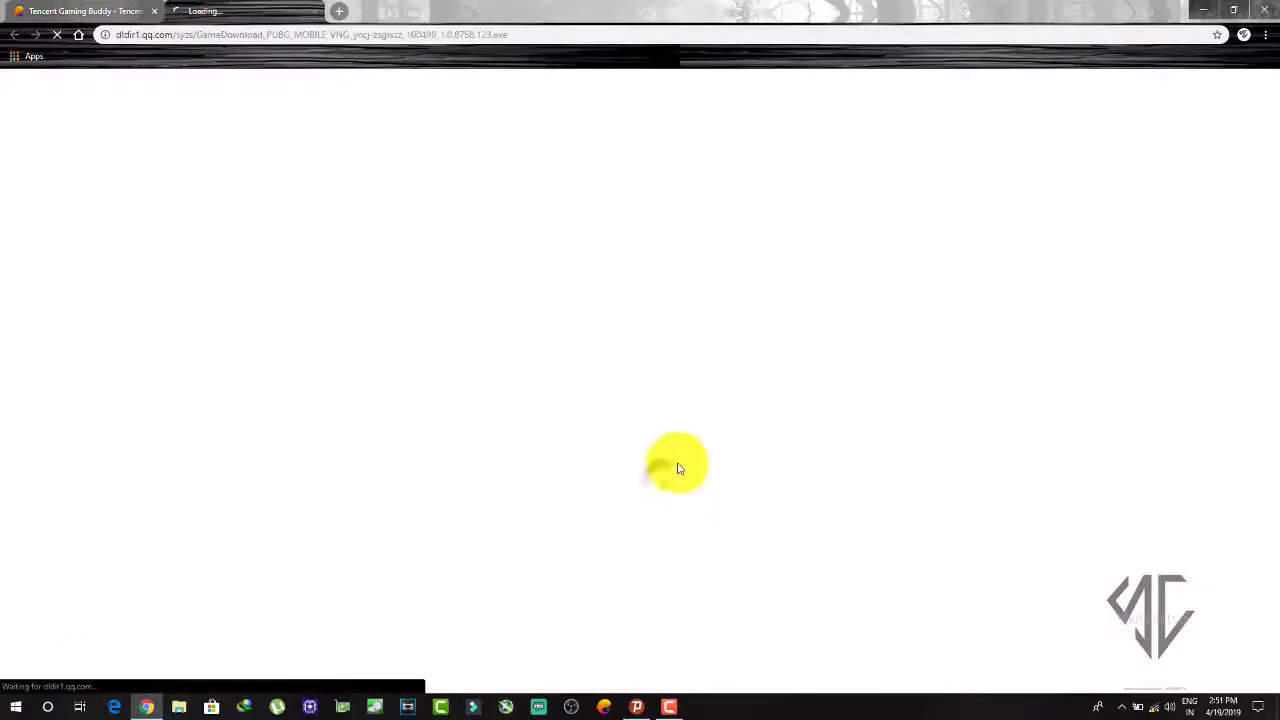
# Step: Return to the Tencent Gaming Buddy page, cancel the pending file download and decline the Internet Download Manager integration help
pyautogui.click(85, 8)
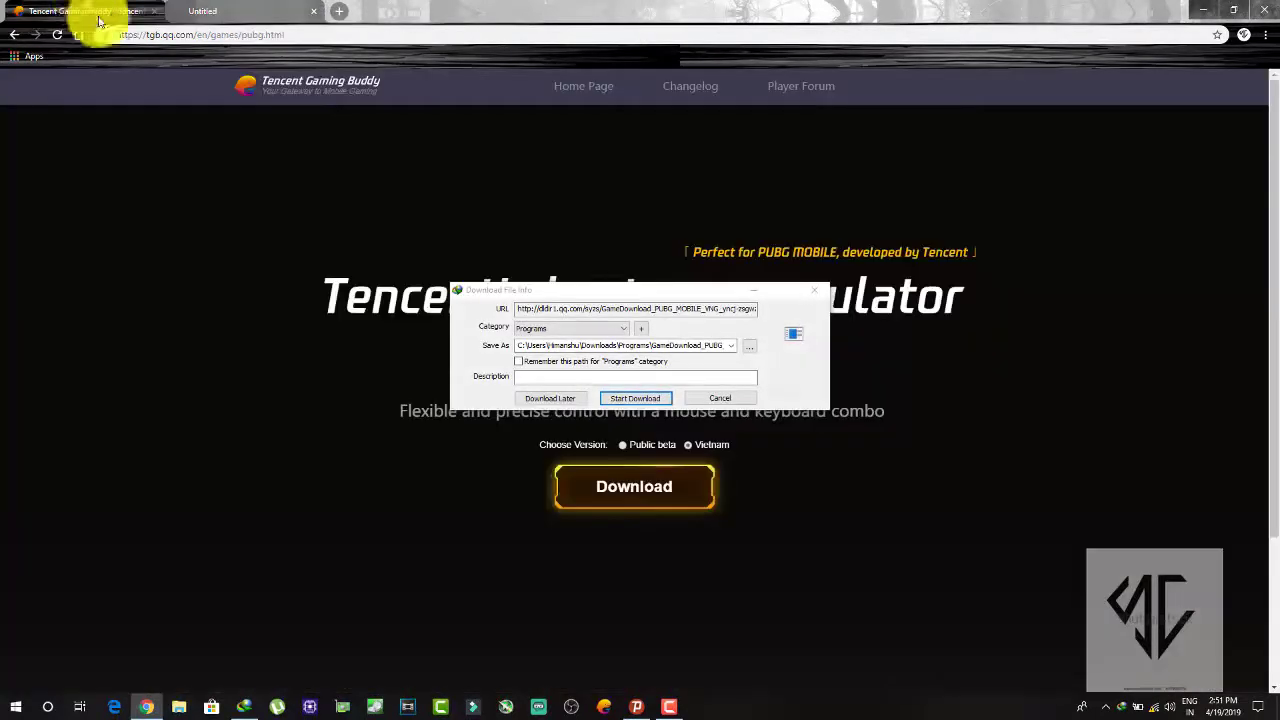
pyautogui.click(717, 399)
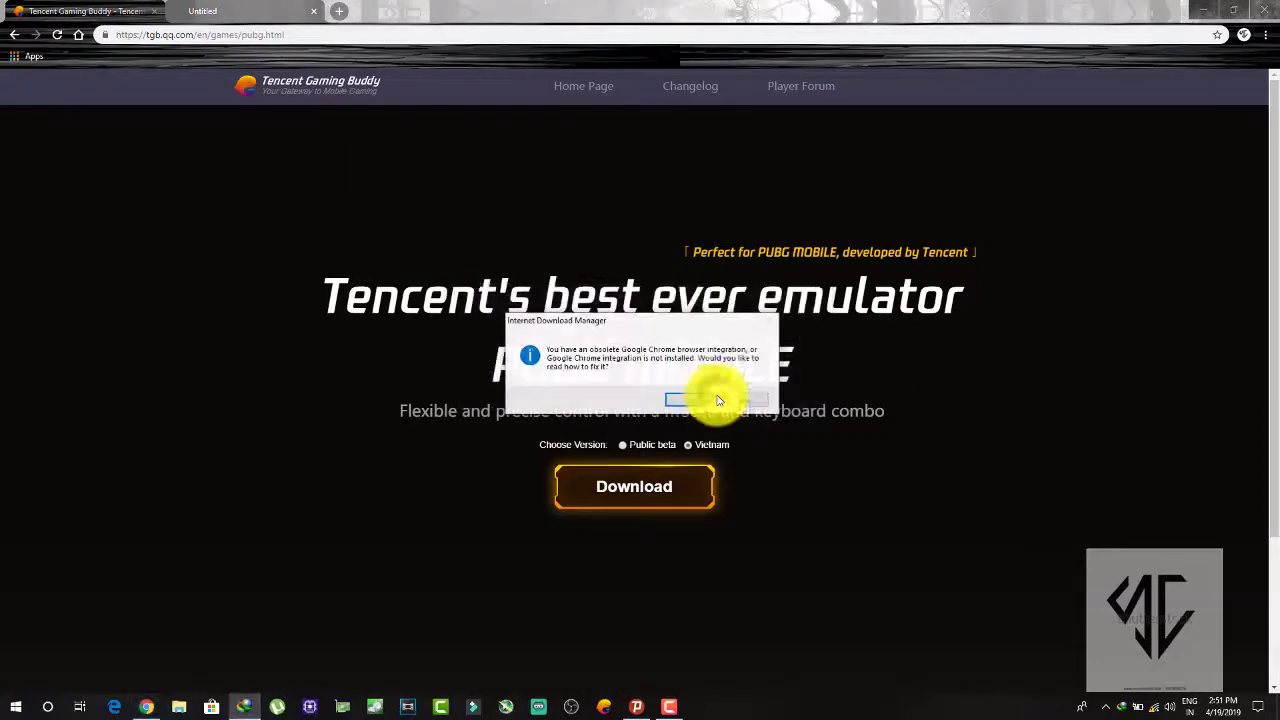
pyautogui.click(734, 399)
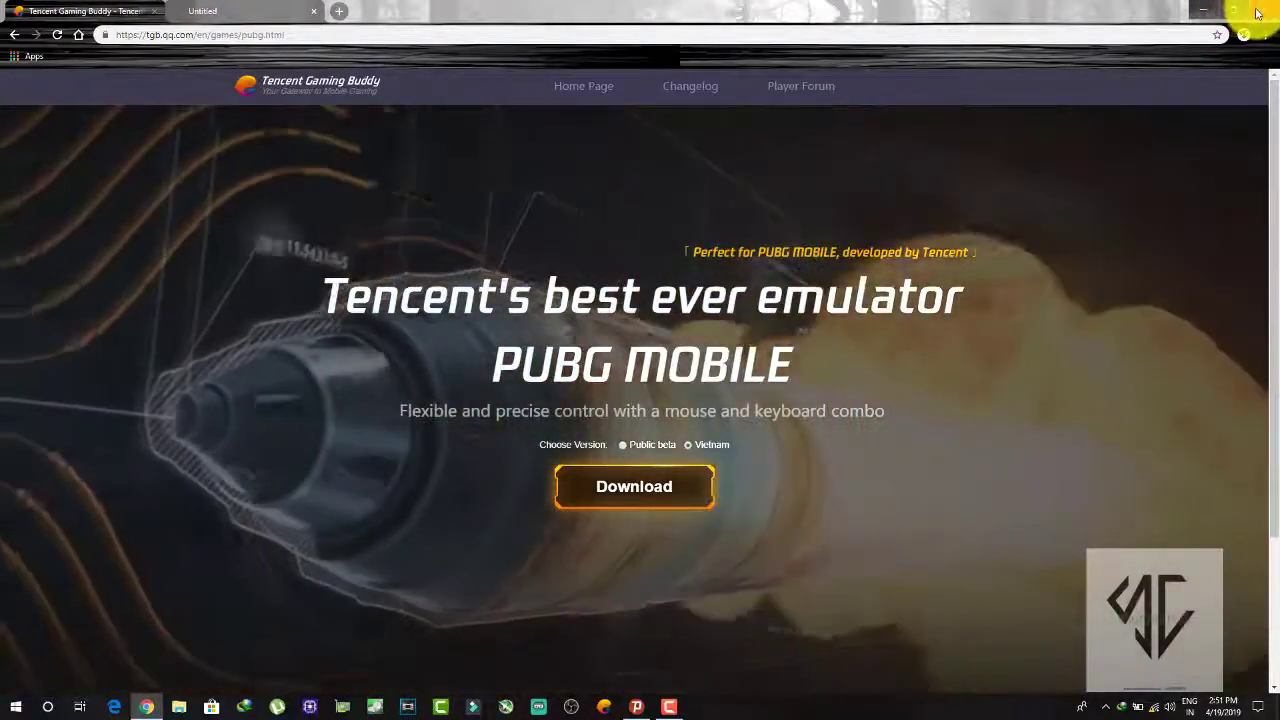
# Step: Close the browser and open the General folder on the Softwares (E:) drive in File Explorer
pyautogui.click(1255, 8)
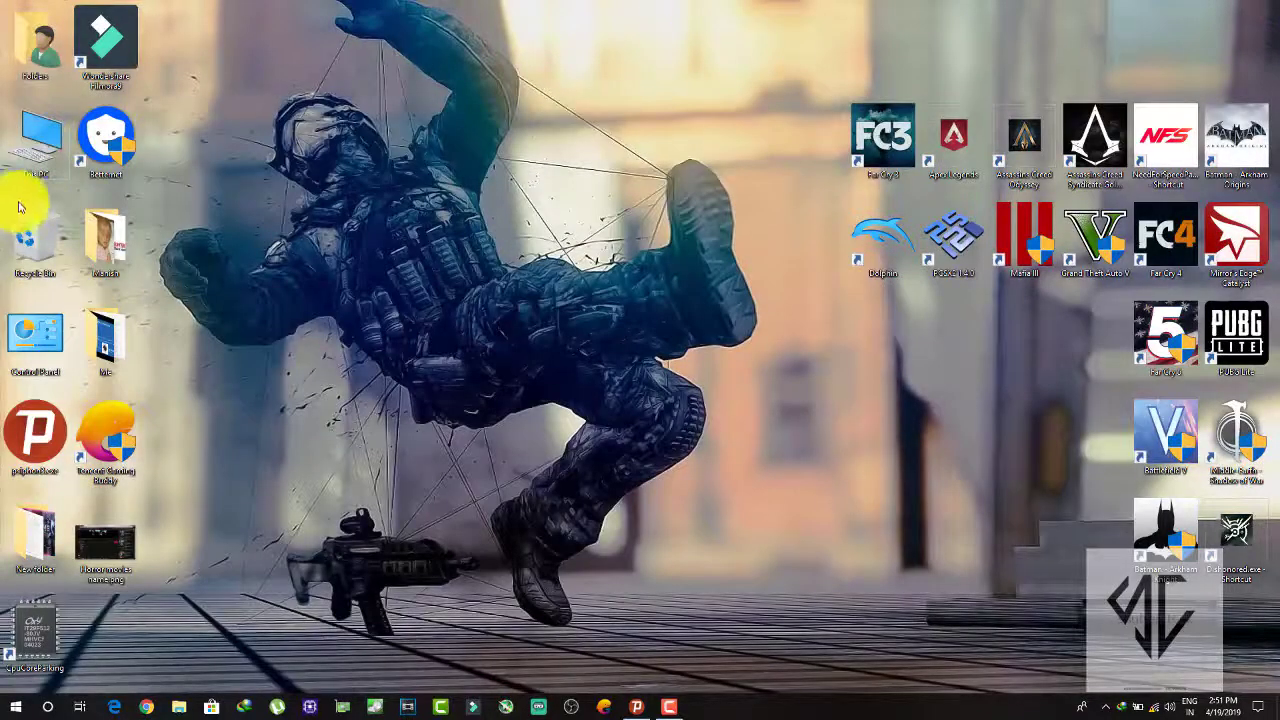
pyautogui.doubleClick(35, 115)
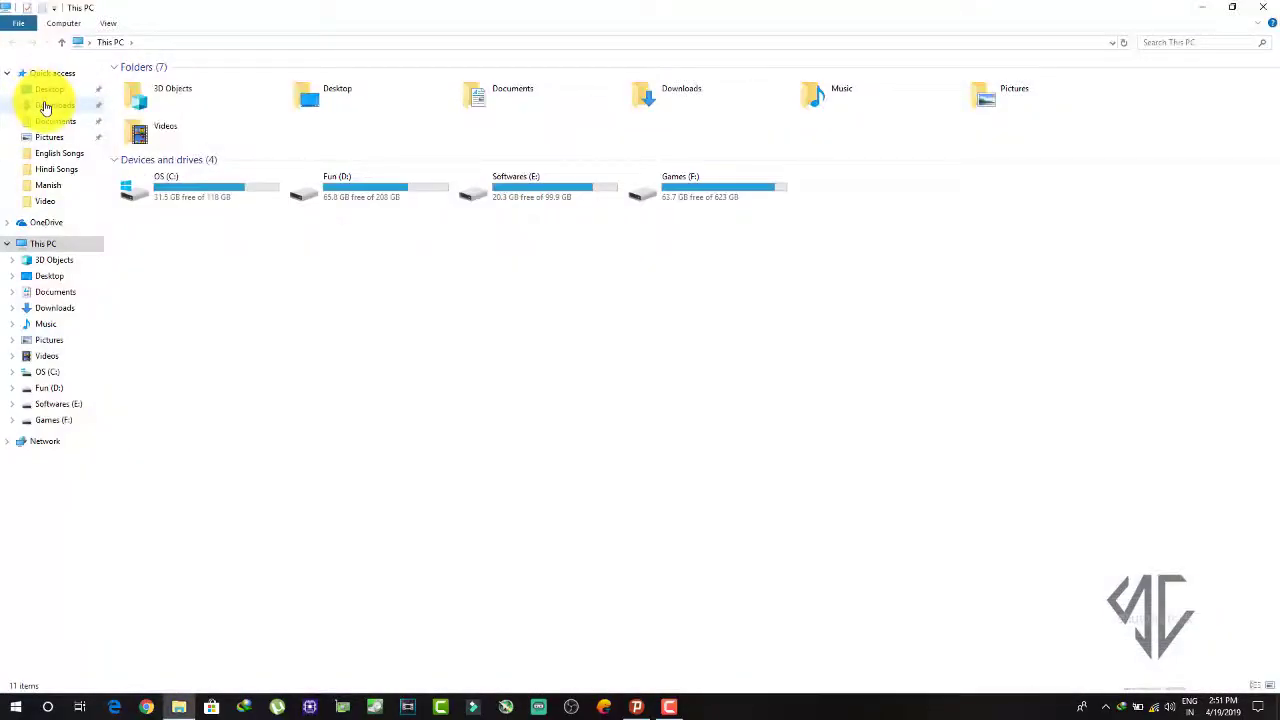
pyautogui.click(34, 107)
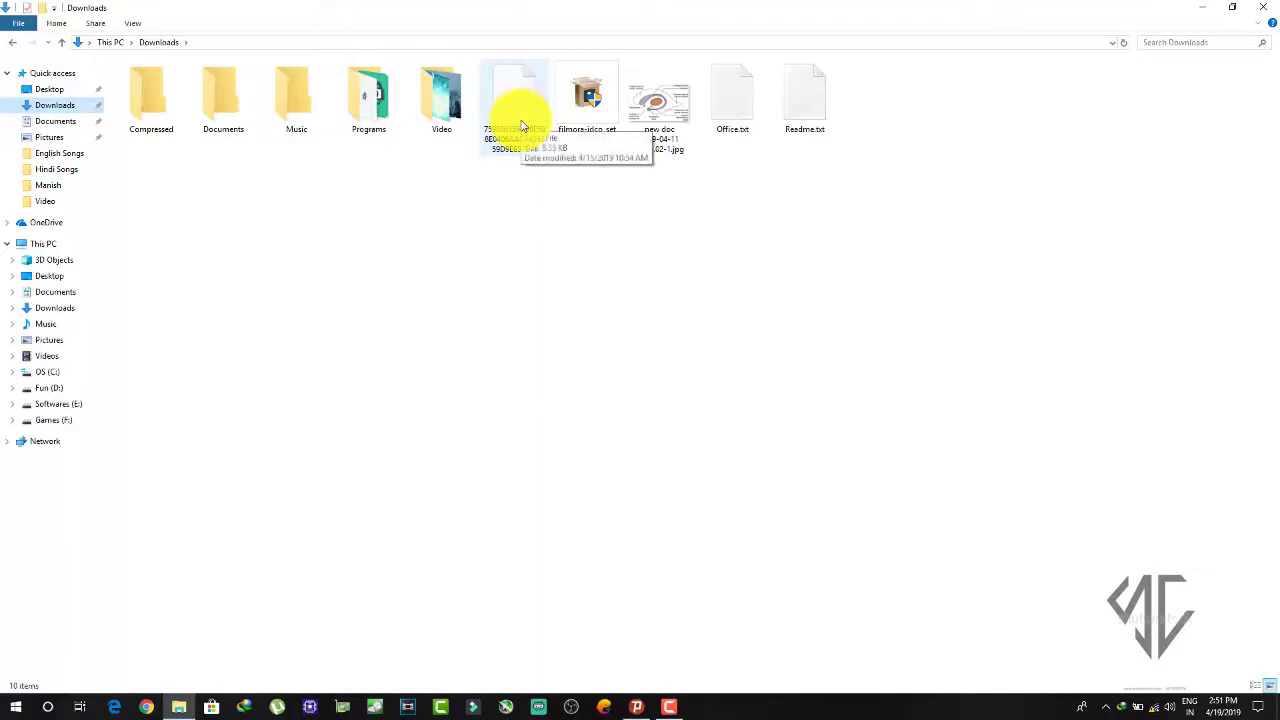
pyautogui.click(59, 408)
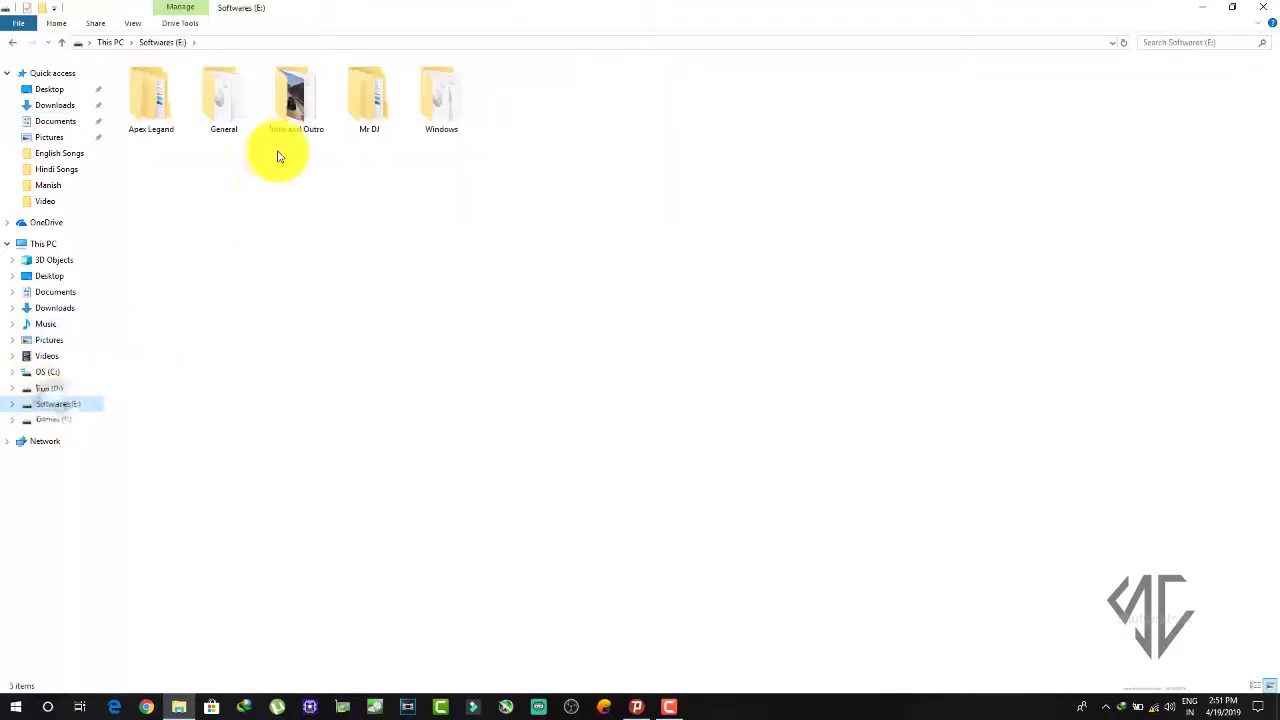
pyautogui.doubleClick(229, 130)
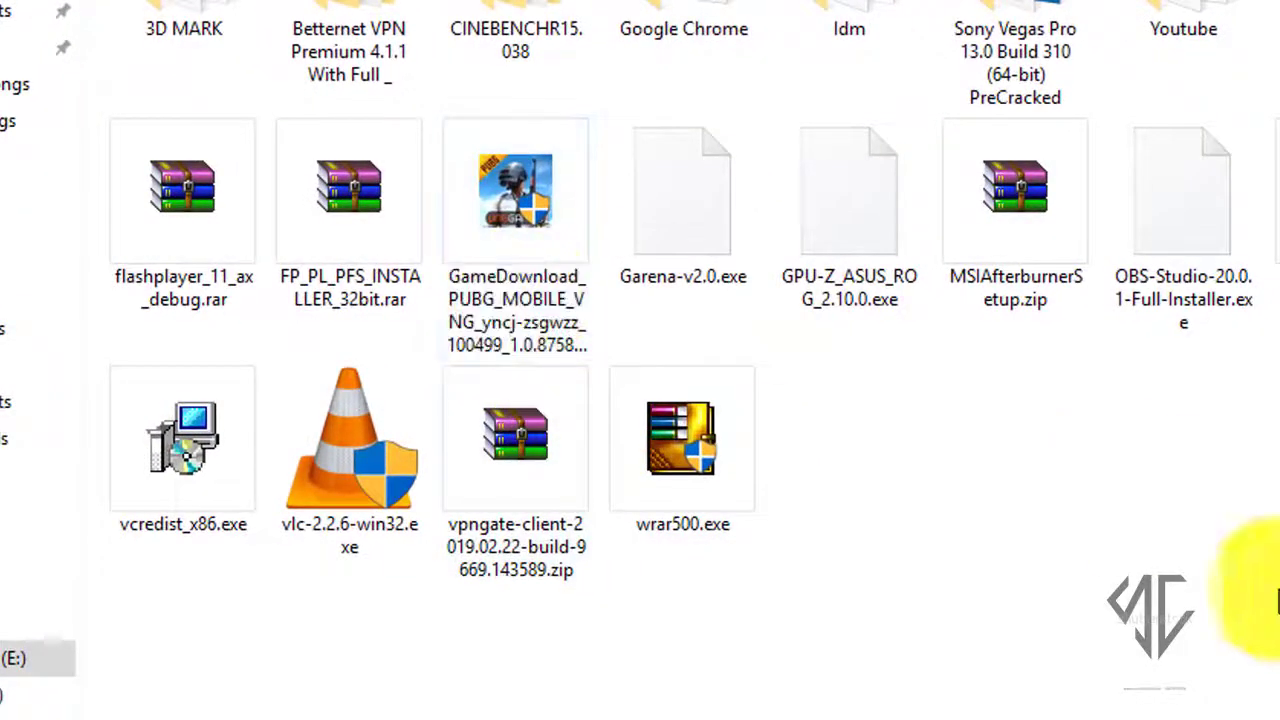
# Step: Run the GameDownload_PUBG_MOBILE_VNG installer from the General folder to install the Vietnam version of the emulator
pyautogui.moveTo(416, 96)
pyautogui.mouseDown()
pyautogui.moveTo(534, 209)
pyautogui.moveTo(618, 372)
pyautogui.mouseUp()
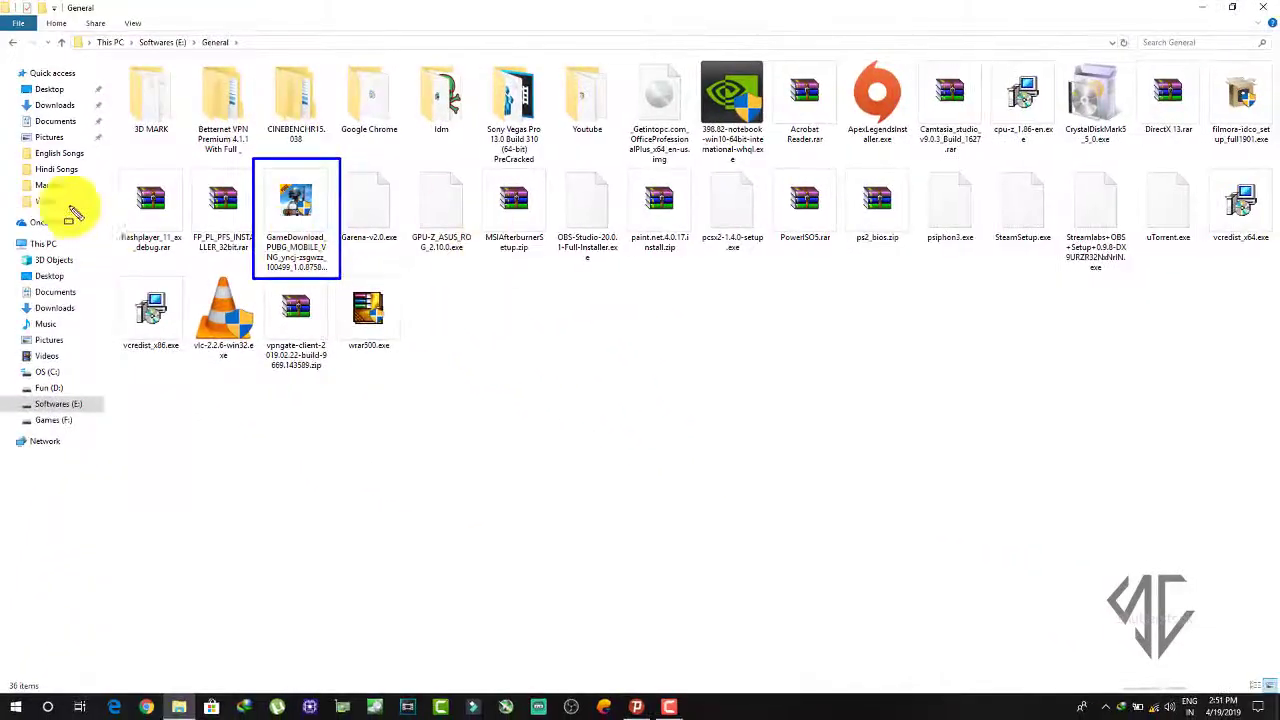
pyautogui.press('Escape')
pyautogui.doubleClick(314, 240)
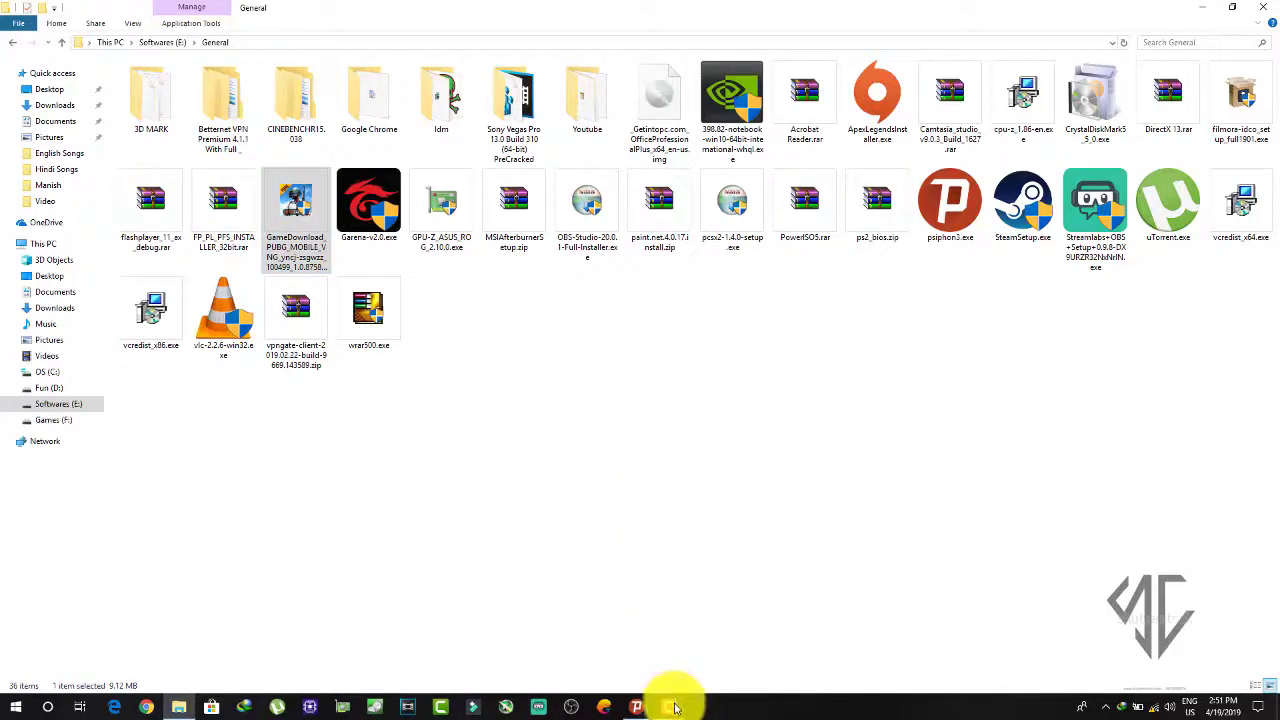
pyautogui.moveTo(675, 708)
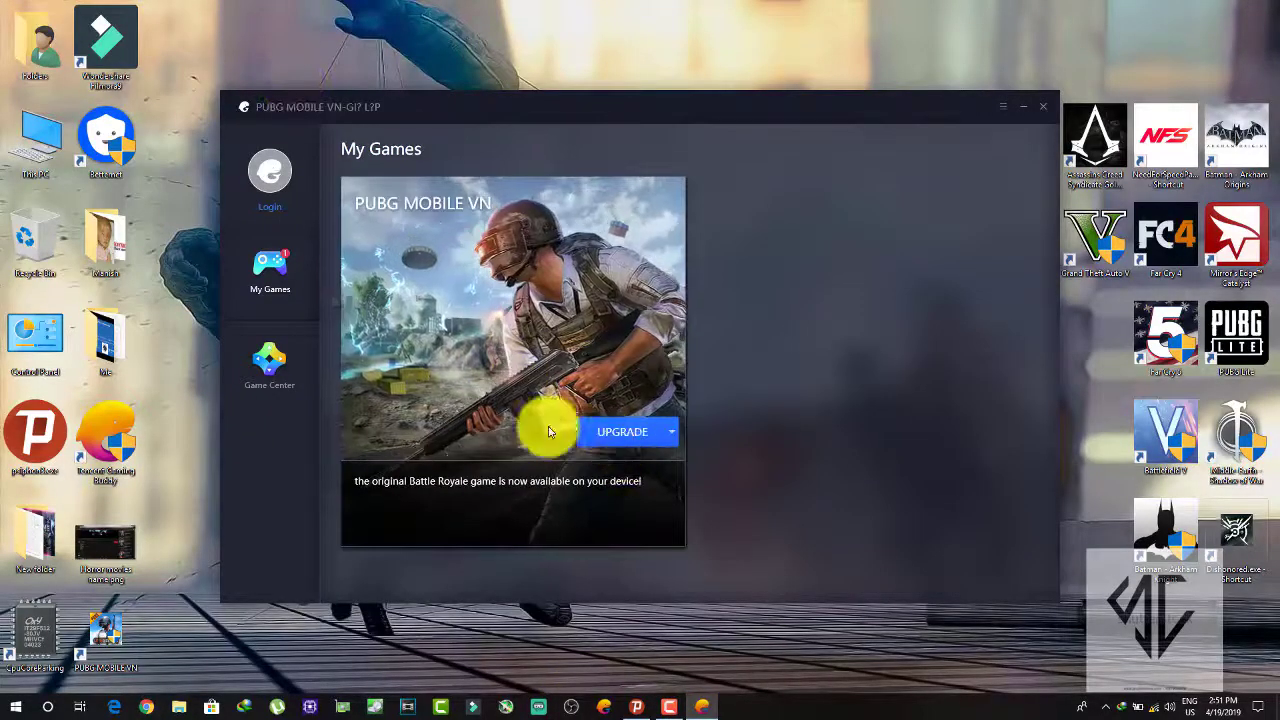
# Step: Set the emulator's language to Vietnamese in the Setting Center, save the setting and close the emulator
pyautogui.click(1004, 108)
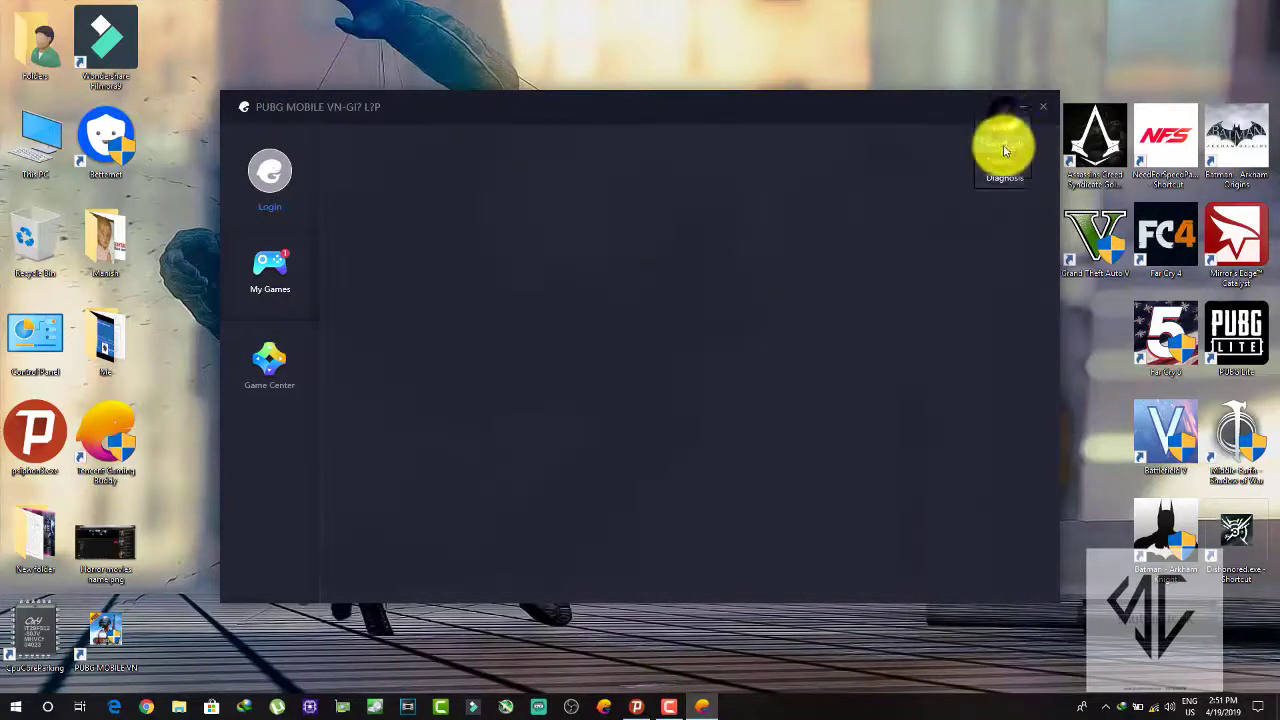
pyautogui.click(1003, 160)
pyautogui.click(566, 385)
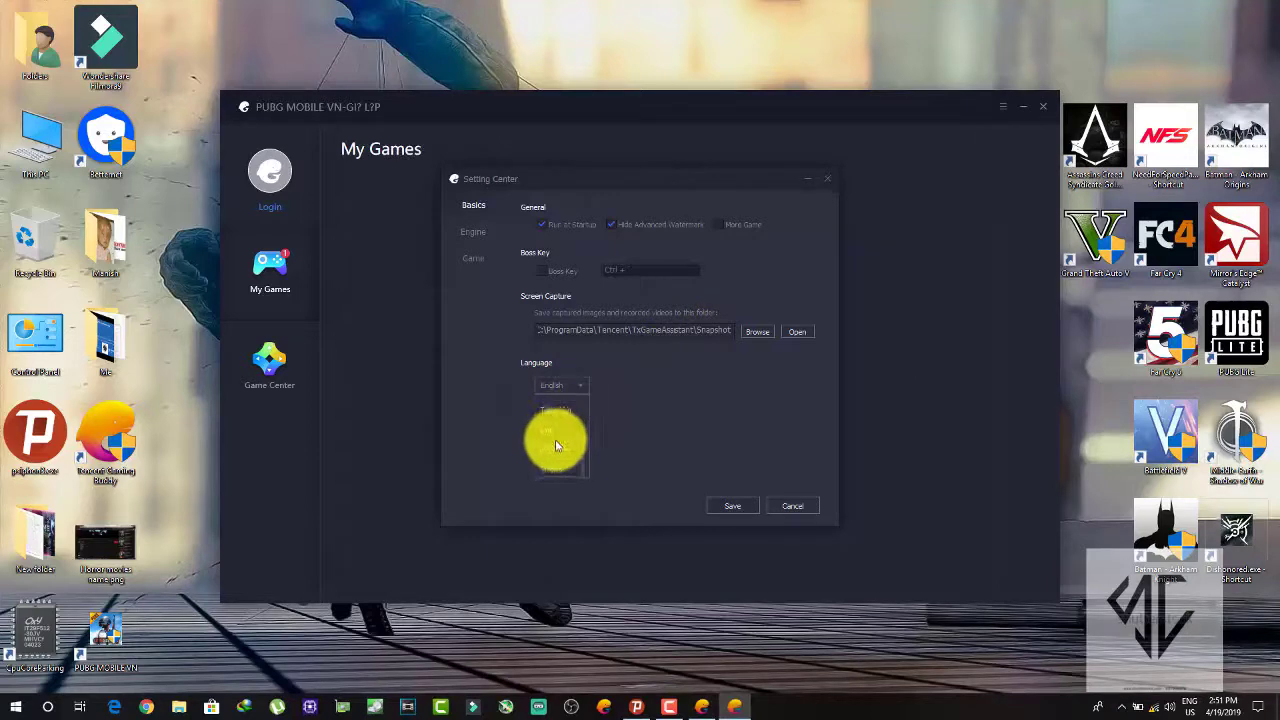
pyautogui.click(551, 409)
pyautogui.click(732, 505)
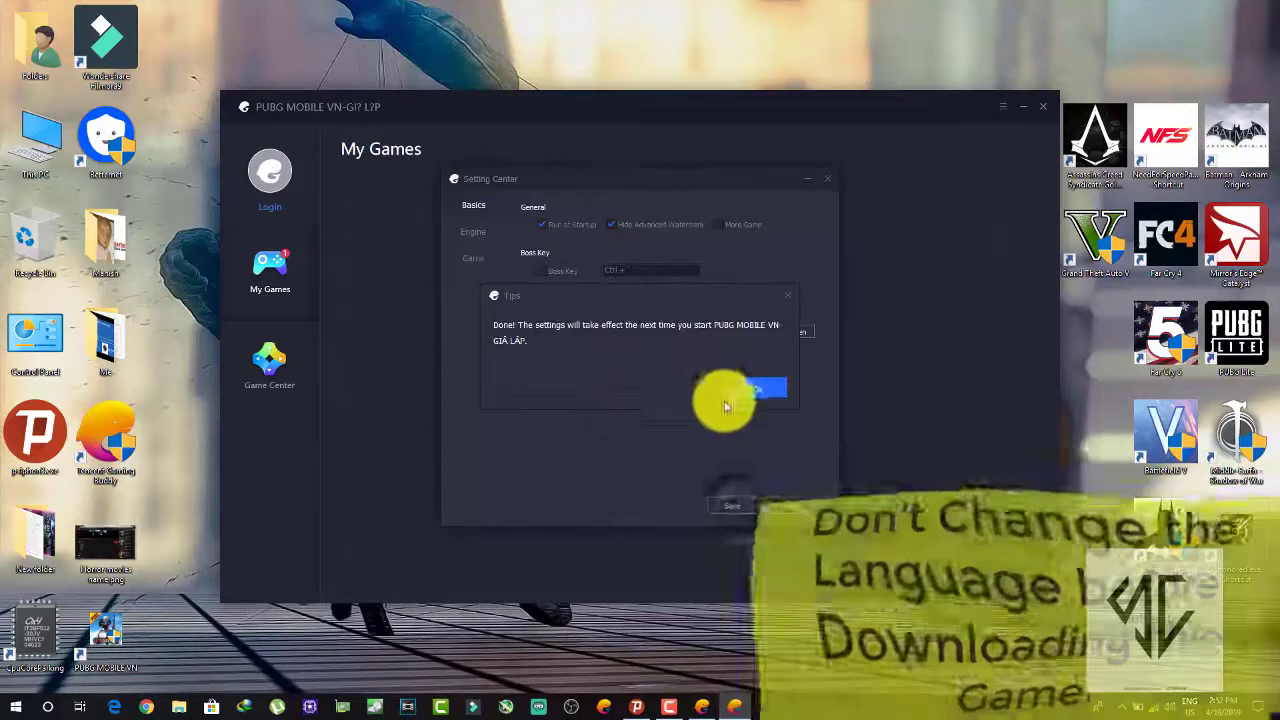
pyautogui.click(766, 388)
pyautogui.click(1043, 106)
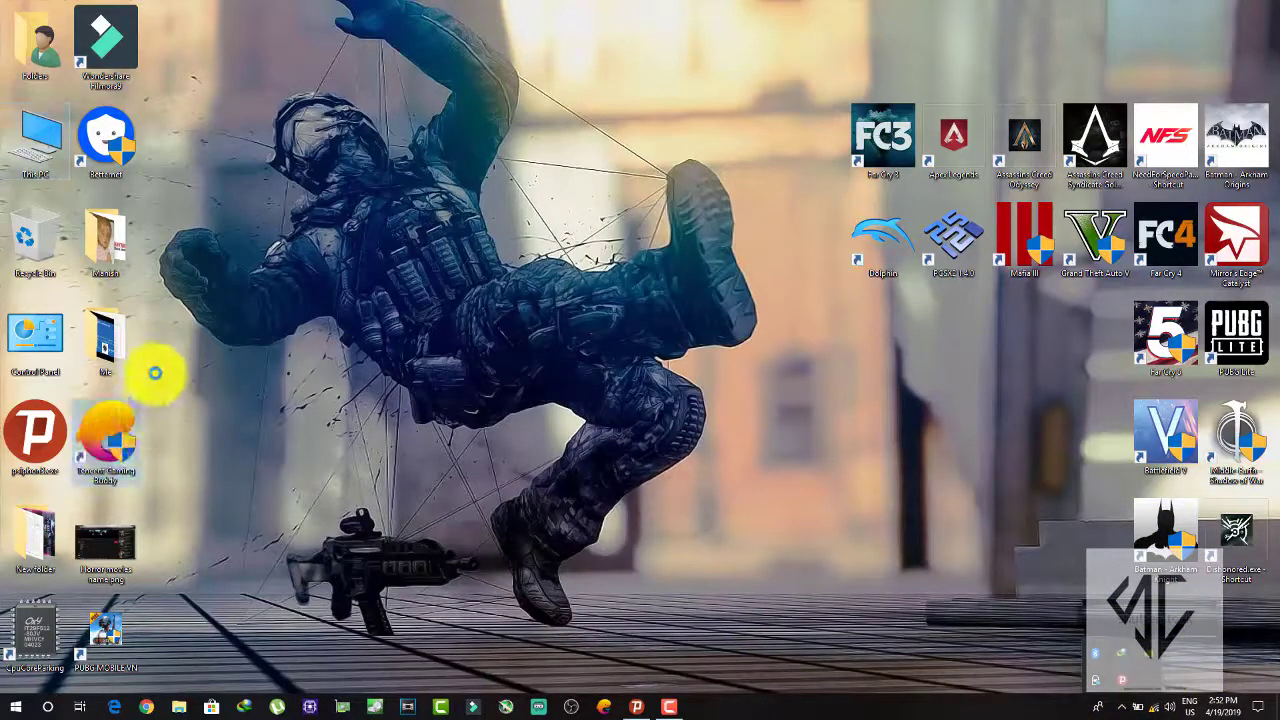
# Step: Relaunch Tencent Gaming Buddy from the desktop to check its My Games page in Vietnamese, and close it again
pyautogui.rightClick(102, 452)
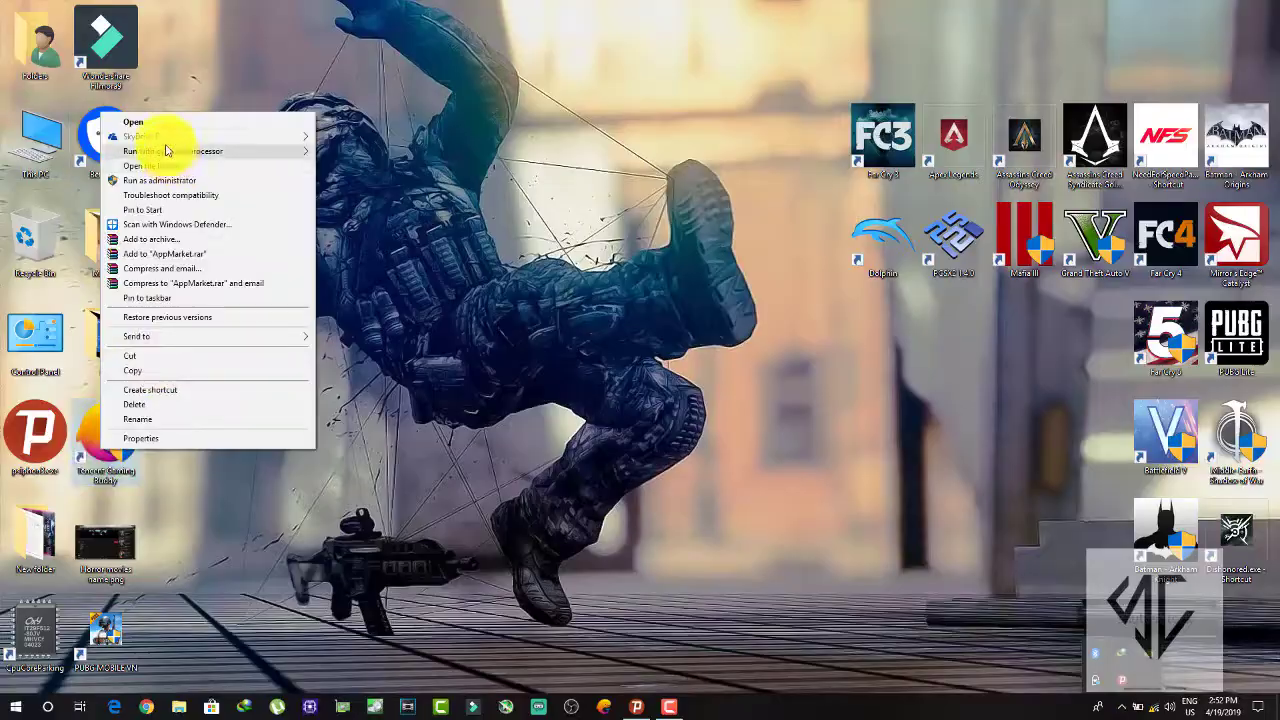
pyautogui.click(349, 266)
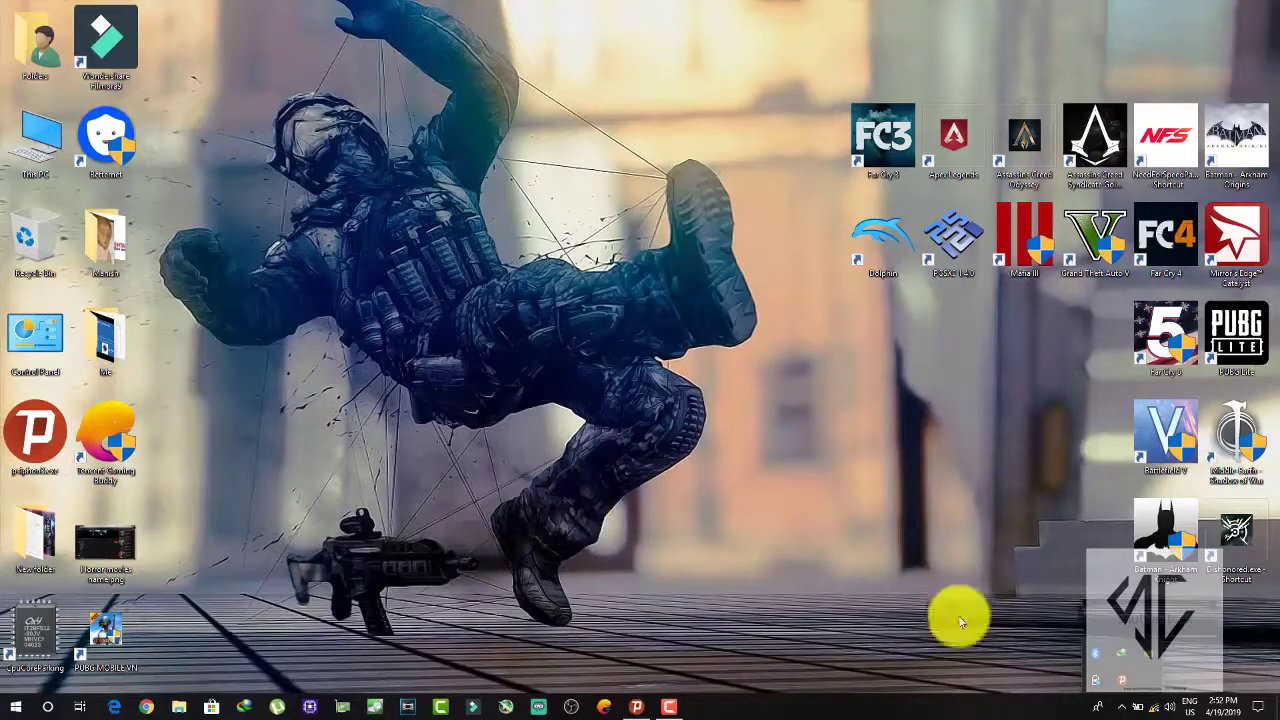
pyautogui.doubleClick(112, 449)
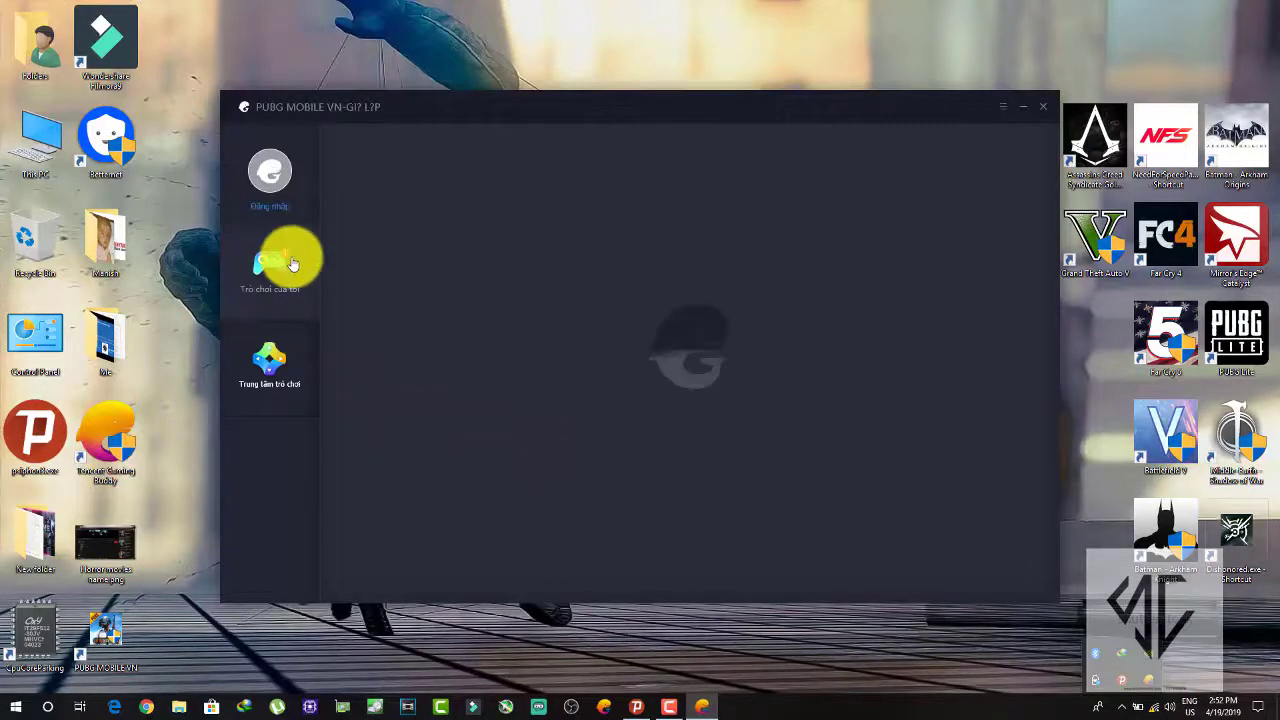
pyautogui.click(268, 273)
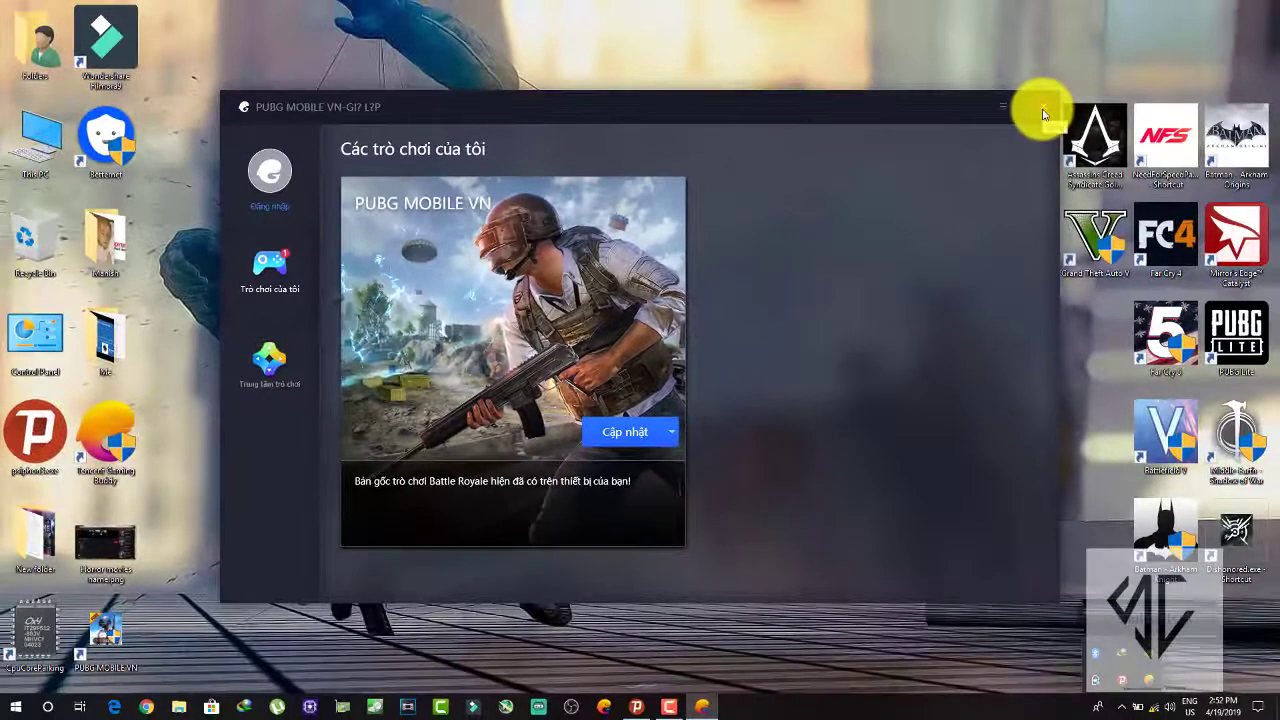
pyautogui.click(1043, 110)
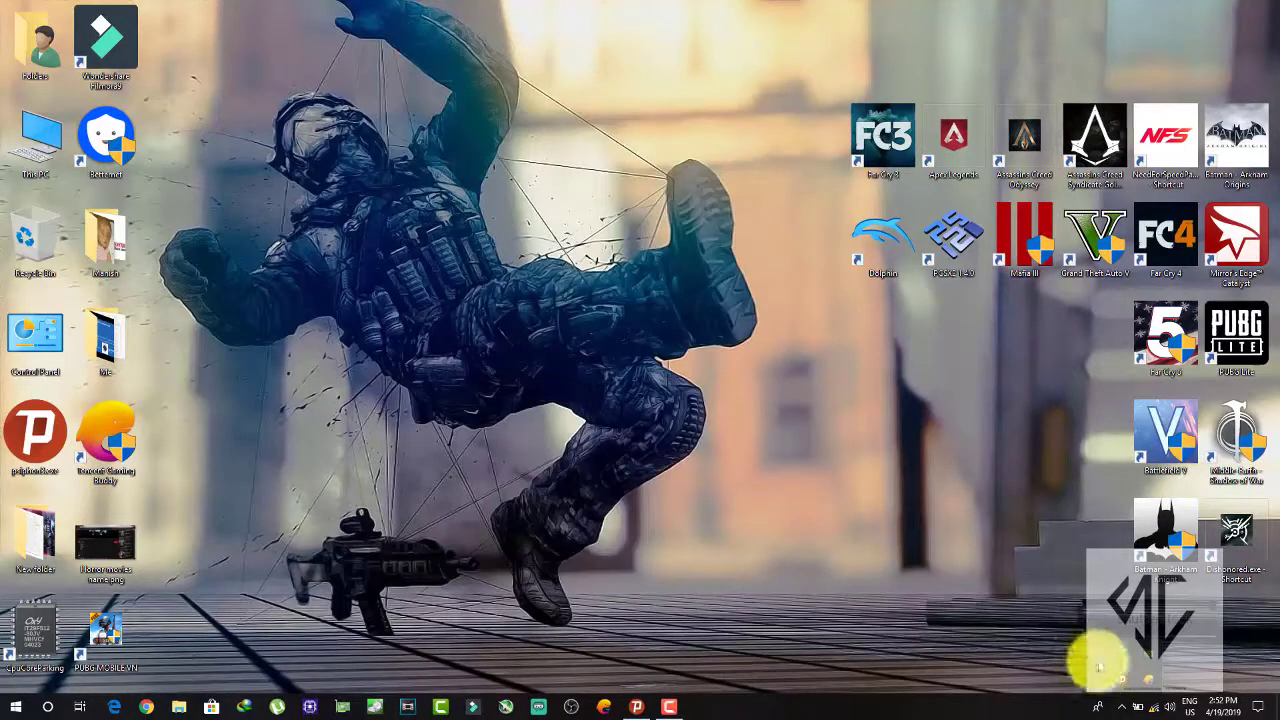
pyautogui.click(1120, 711)
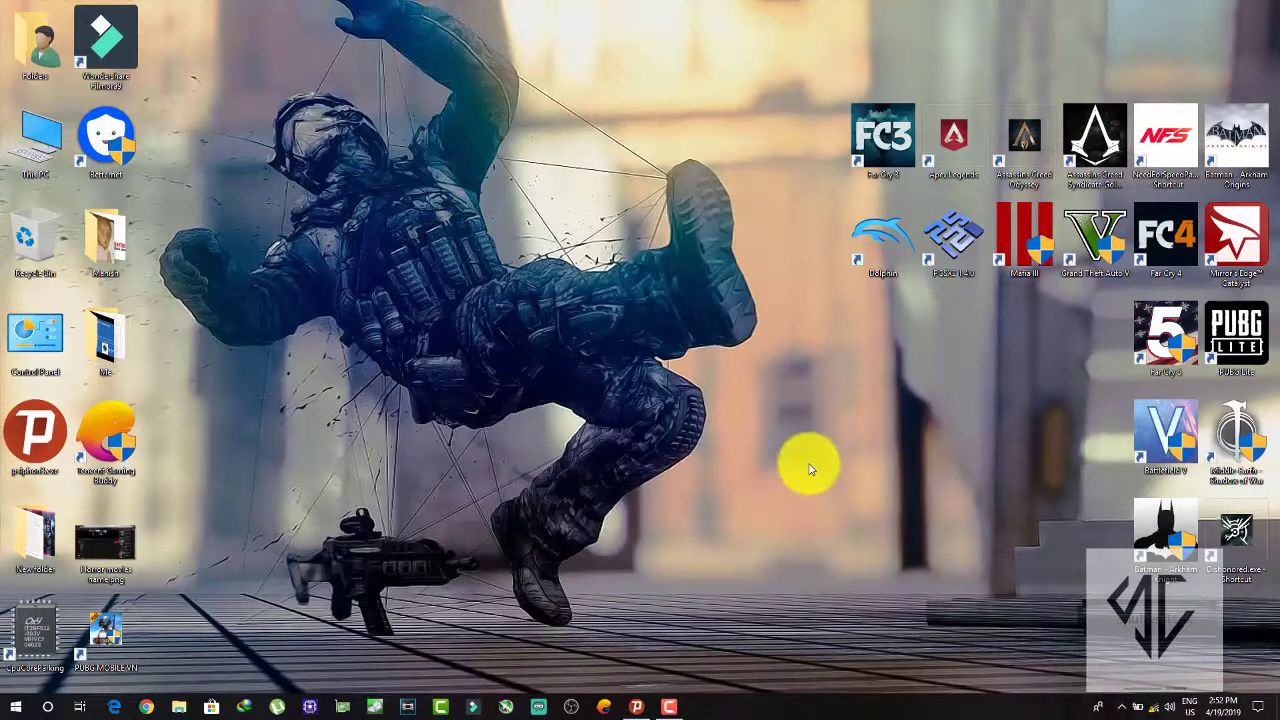